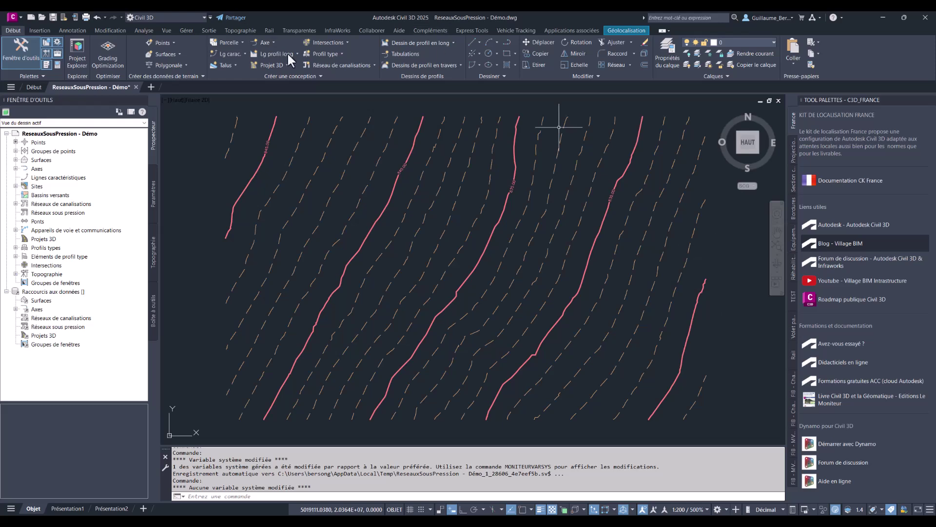
click(366, 66)
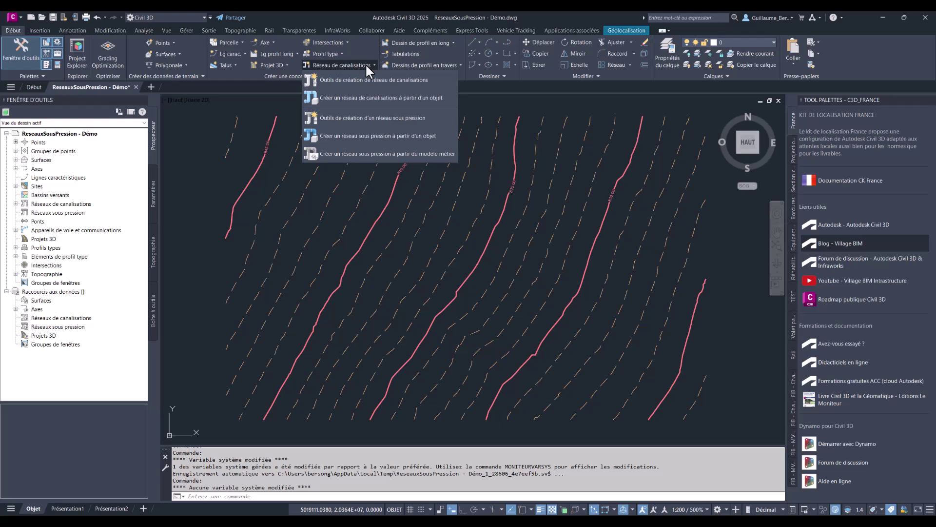
click(342, 15)
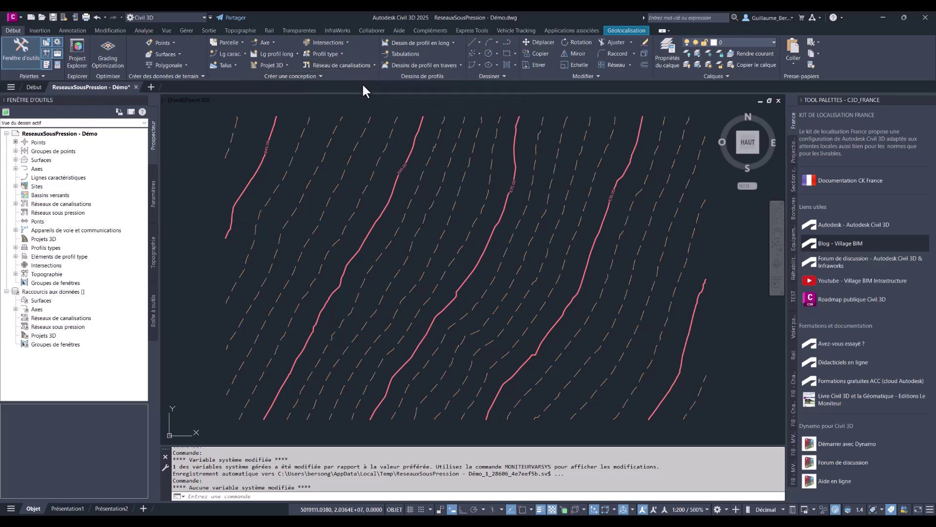
click(316, 77)
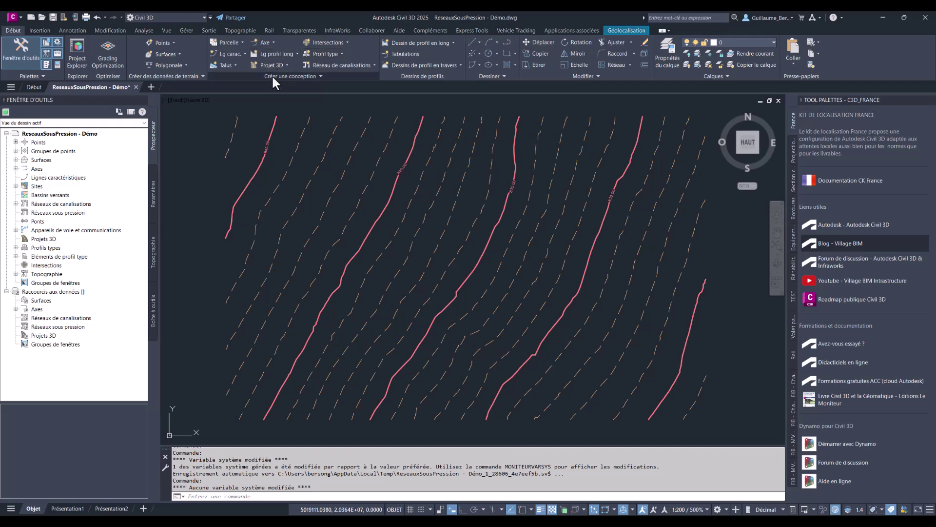
Define the pressure network catalog with Metric_Ductile_Iron.sqlite as its database file, keeping the Metric catalog folder
click(319, 76)
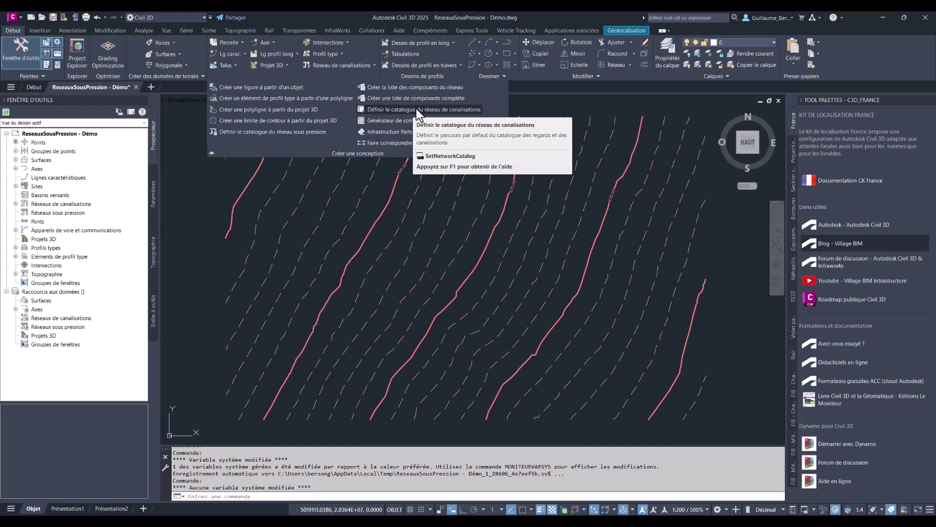
click(277, 132)
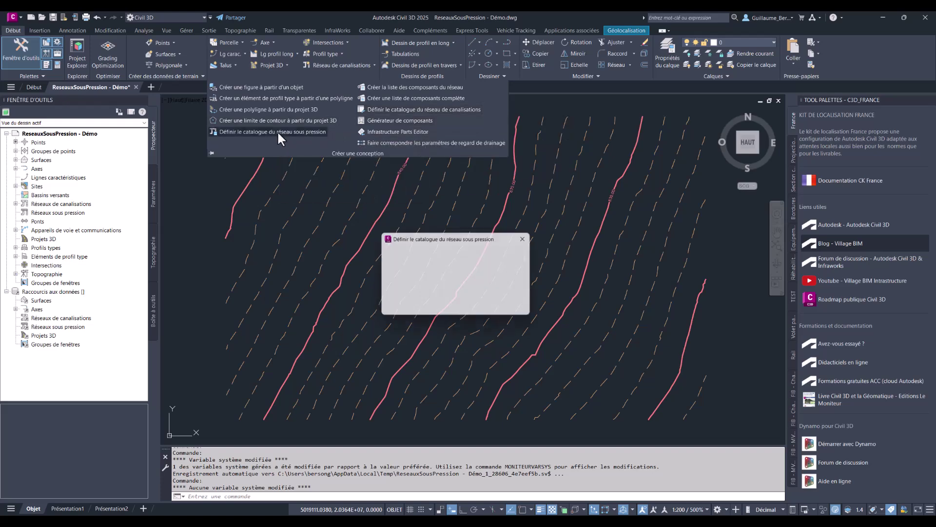
drag(461, 221, 464, 207)
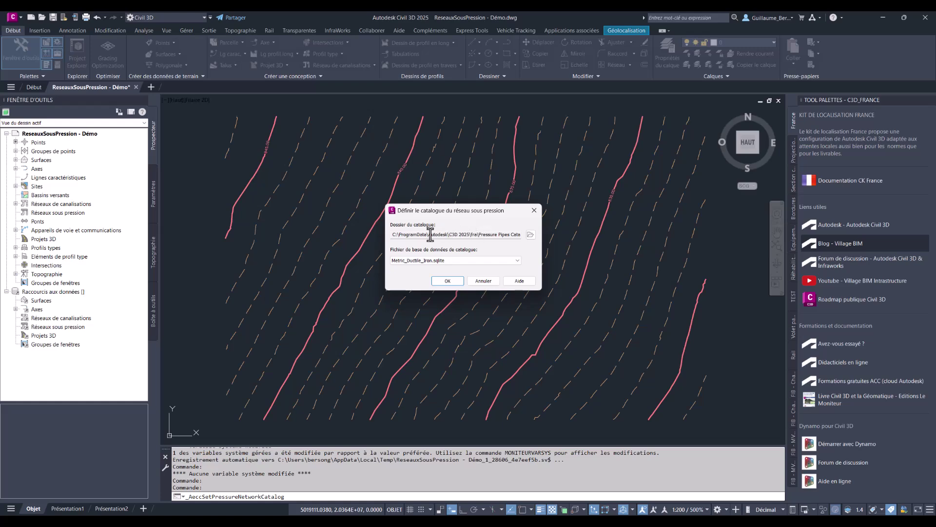
click(531, 235)
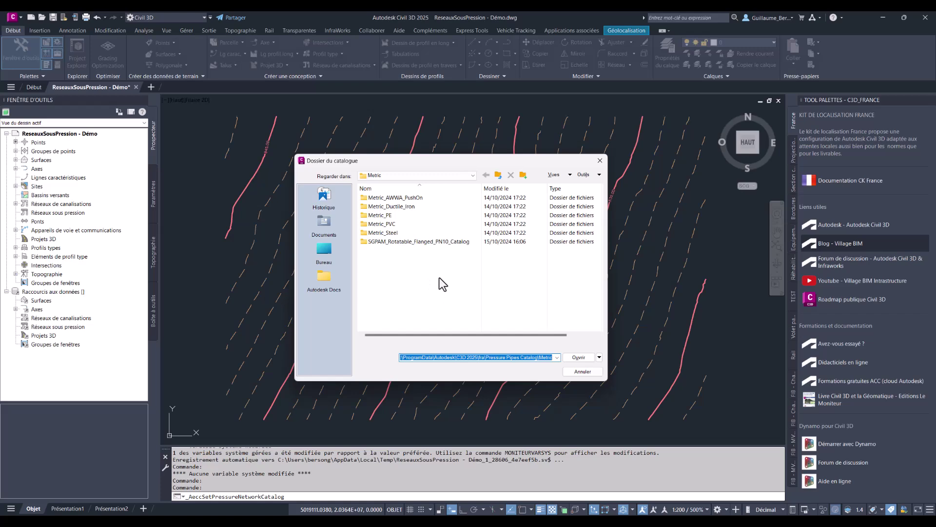
click(600, 160)
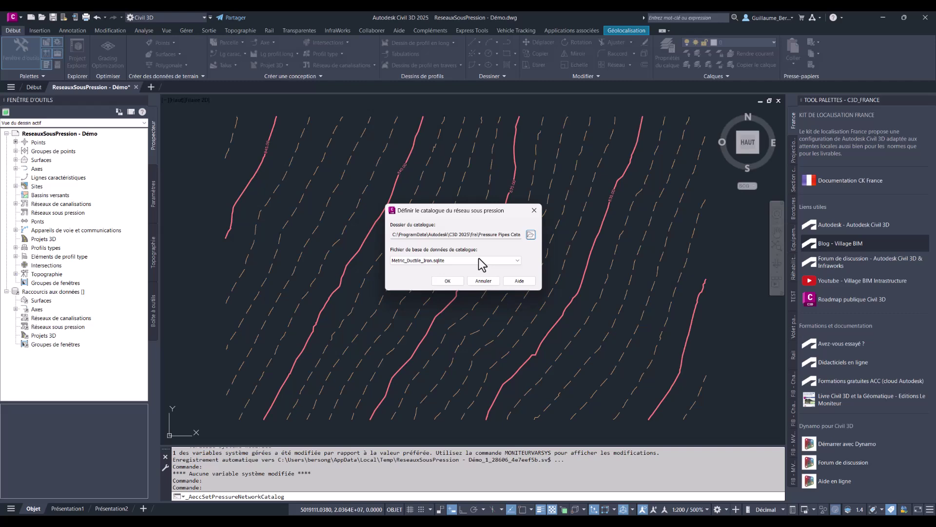
click(425, 262)
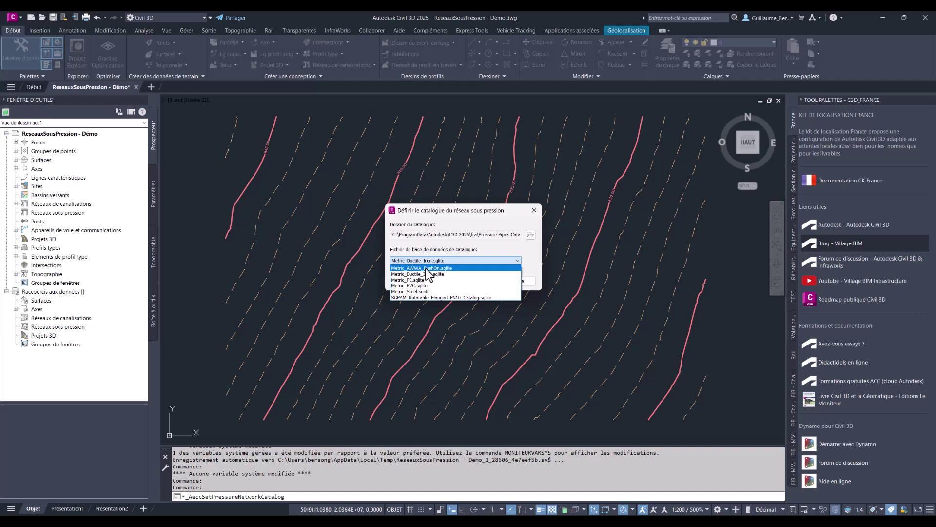
click(533, 251)
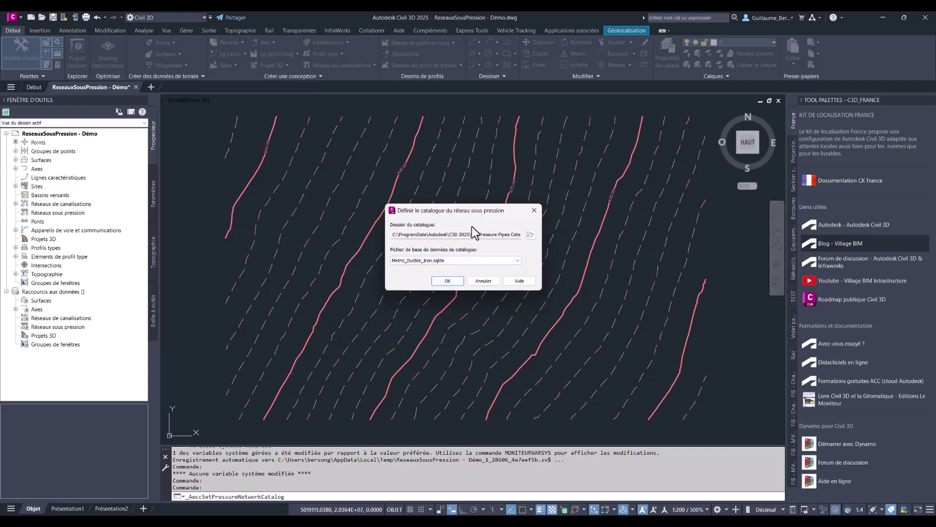
click(516, 260)
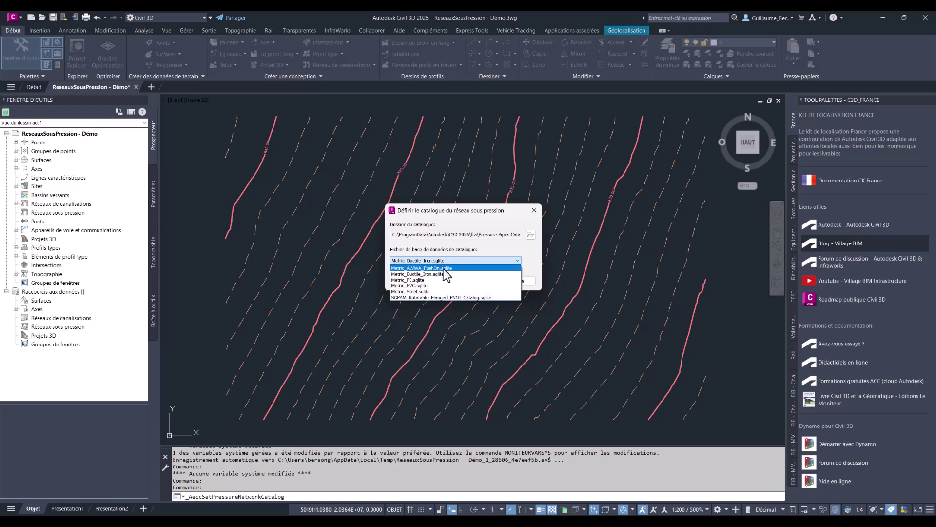
click(520, 257)
key(Return)
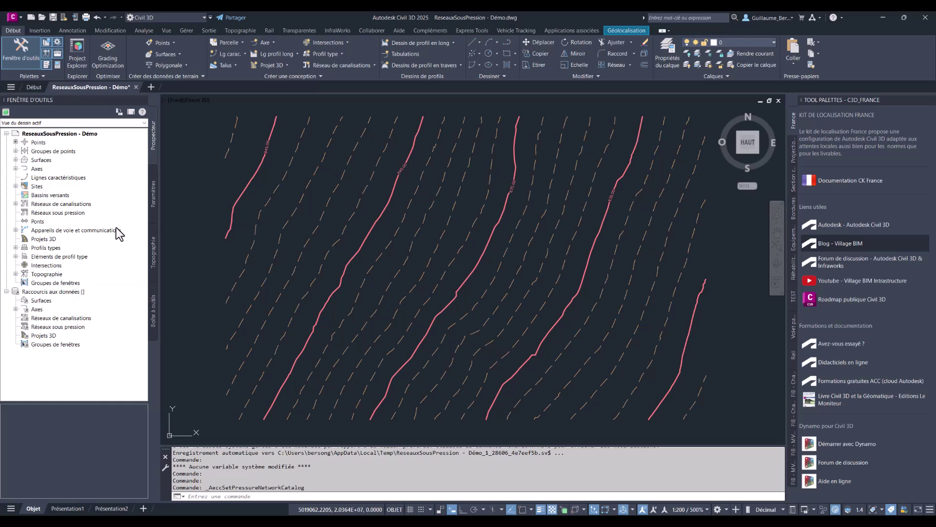
Create a new parts list for pressure networks (Réseau sous pression) in the drawing settings
click(154, 201)
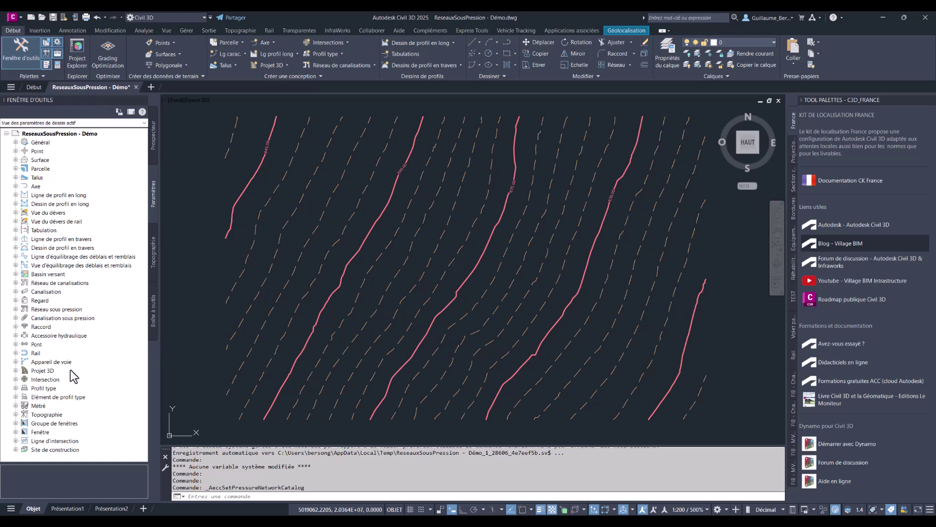
click(15, 318)
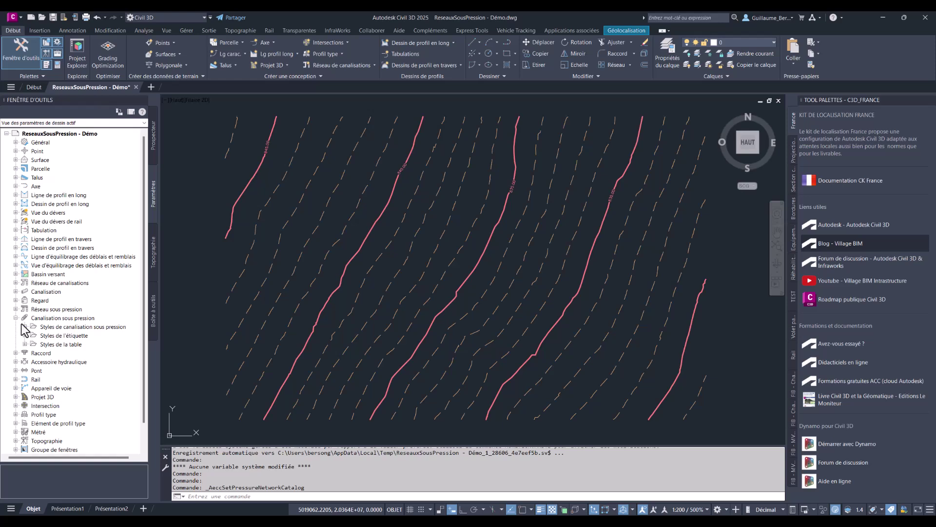
click(15, 318)
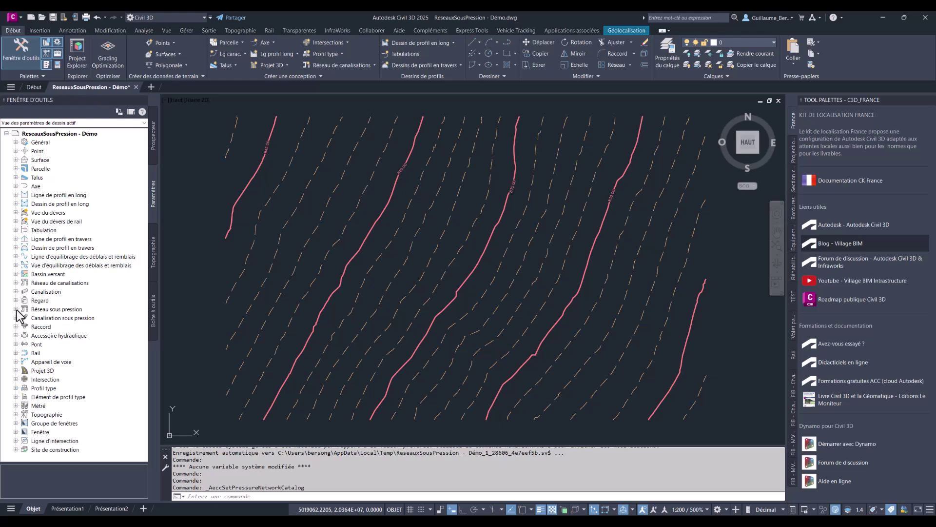
click(15, 309)
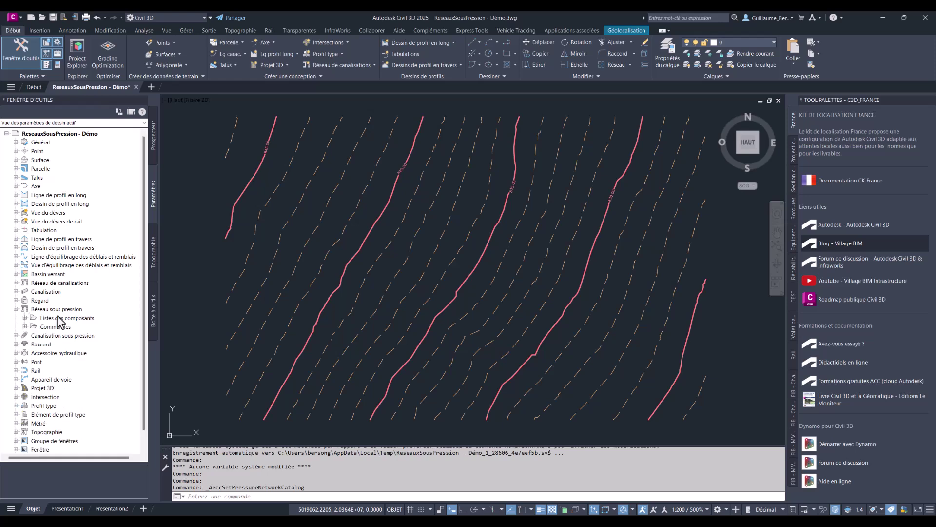
click(25, 318)
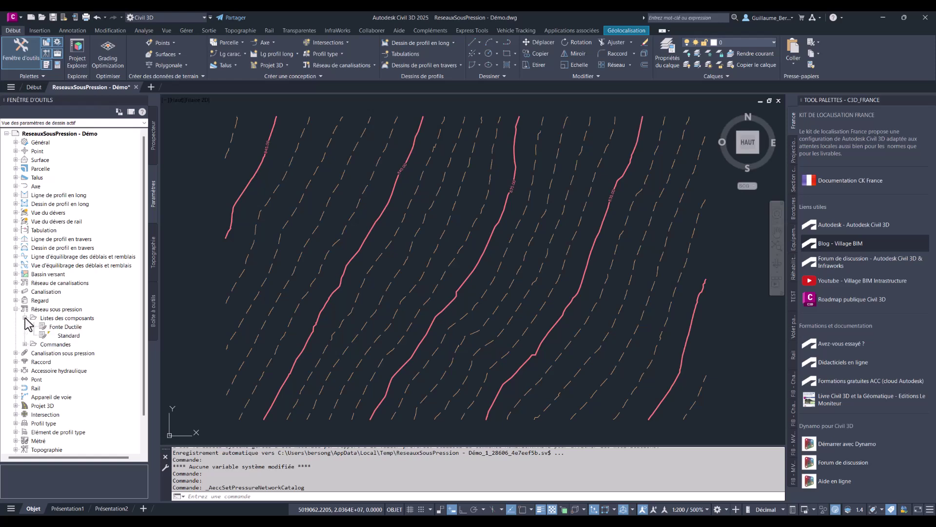
click(78, 317)
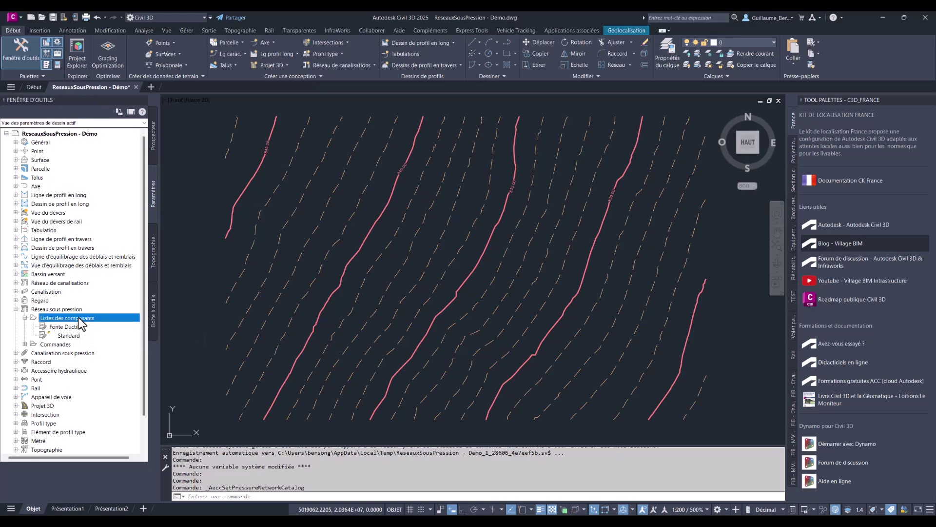
right_click(81, 318)
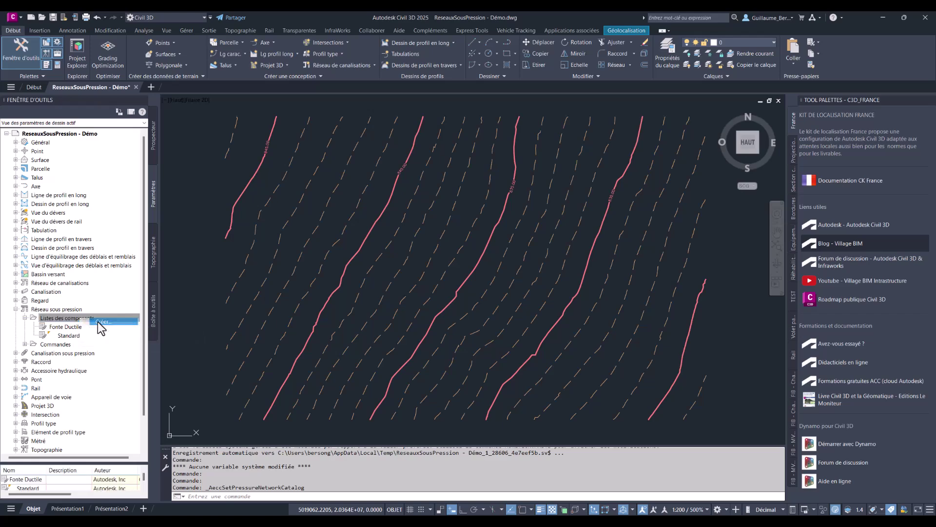
click(100, 321)
drag(442, 172, 446, 172)
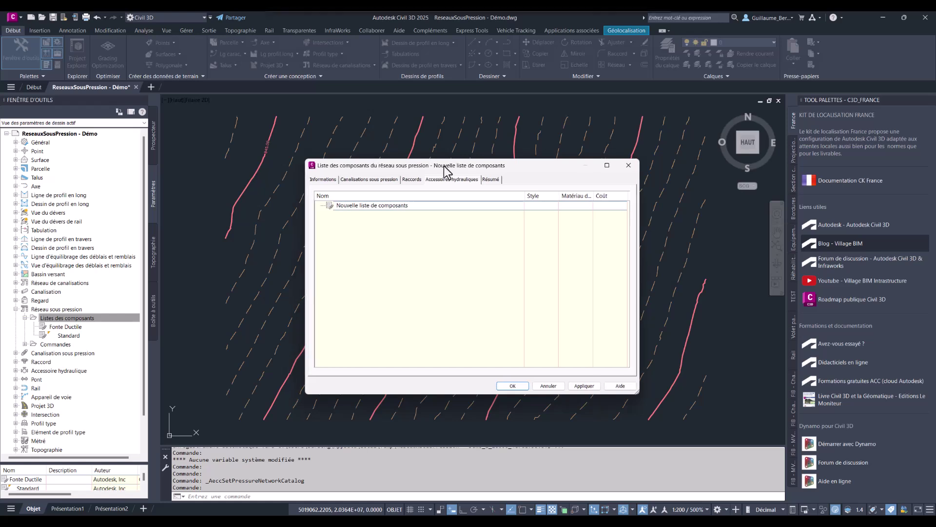
Name the new pressure network parts list "Ma liste de composants" and leave its description empty
click(324, 180)
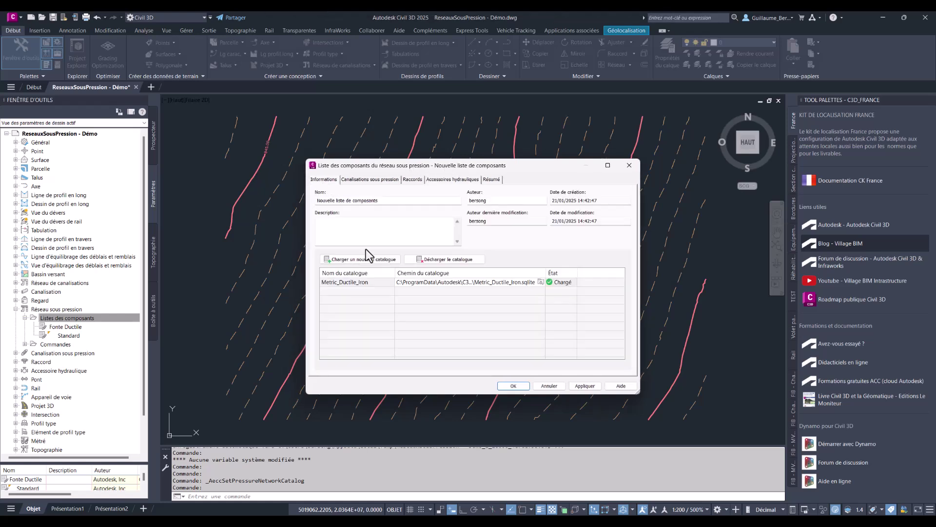
drag(383, 200, 313, 204)
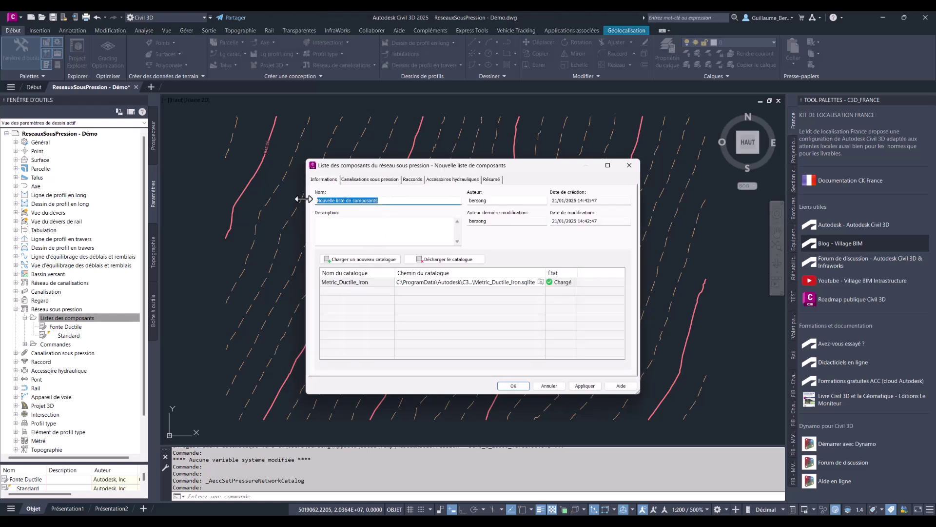
text(Ma lise)
key(BackSpace)
text(te de composant)
click(343, 233)
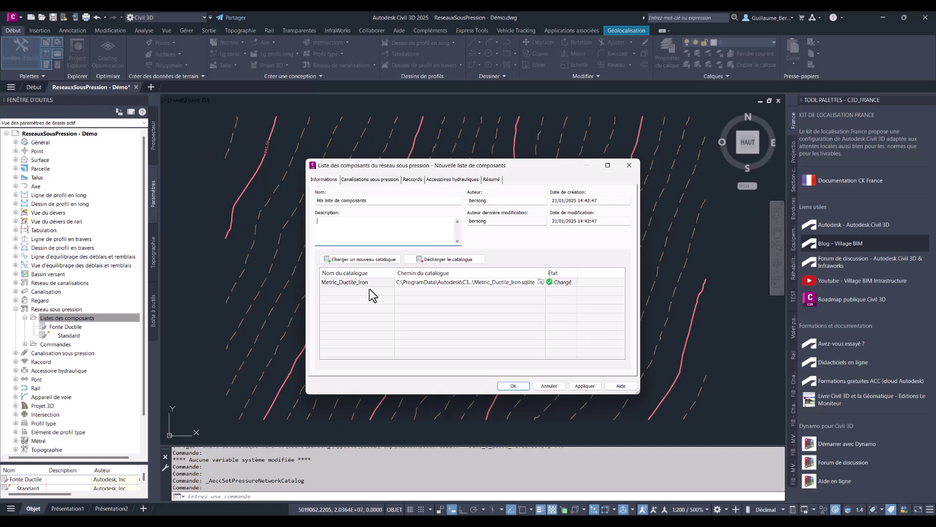
Load the Metric_AWWA_PushOn.sqlite catalog into the parts list as an additional catalog
click(370, 264)
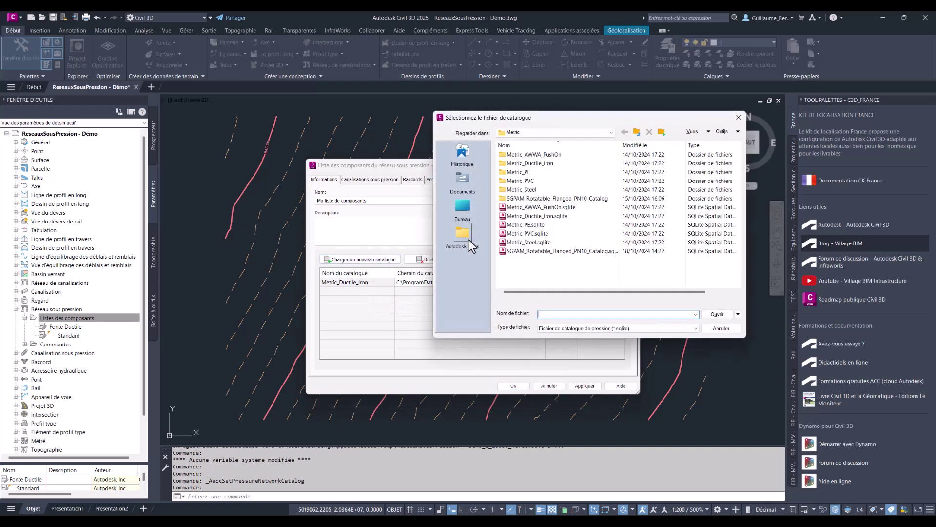
click(547, 208)
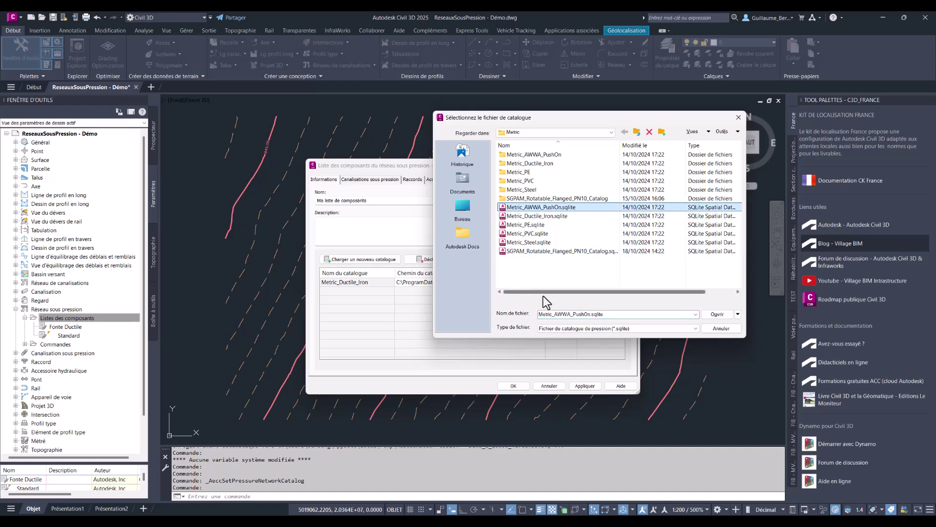
click(709, 315)
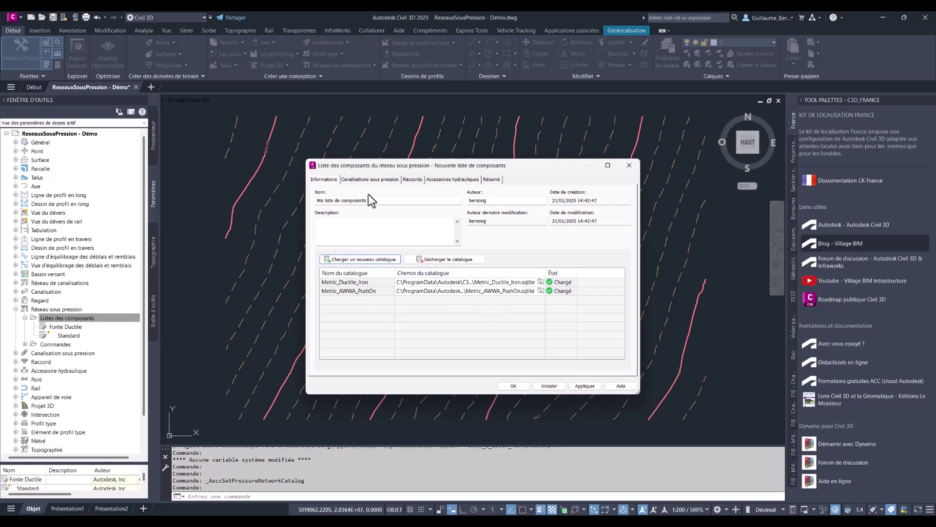
Add the fonte ductile material from the Metric_AWWA_PushOn catalog to the pressure pipes of the parts list
click(374, 180)
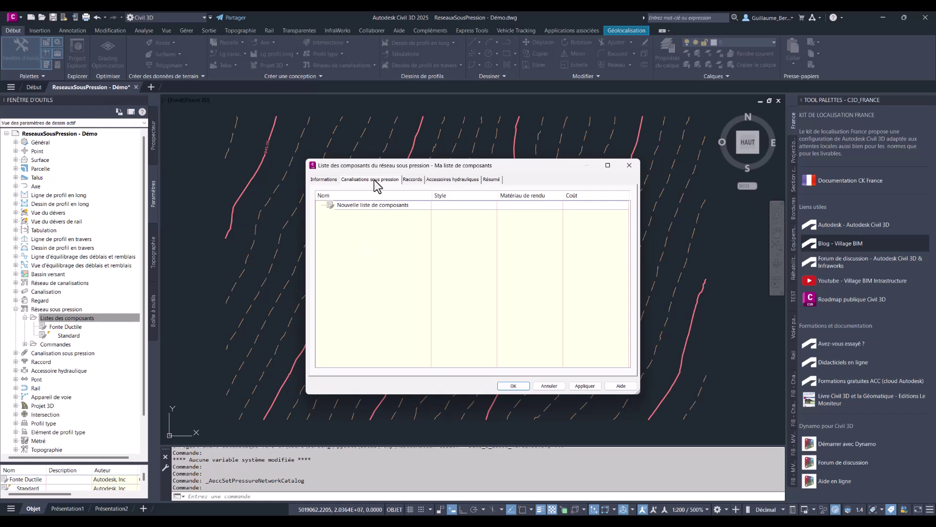
click(412, 183)
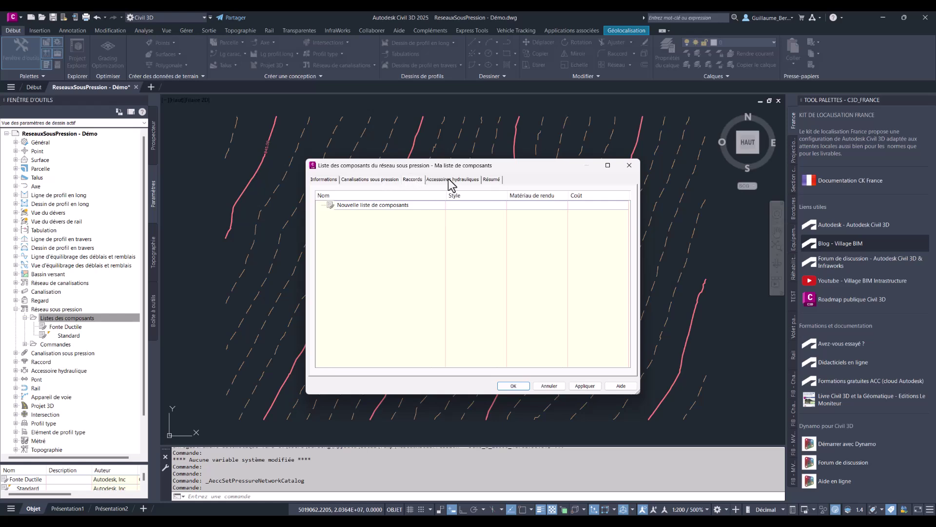
click(449, 180)
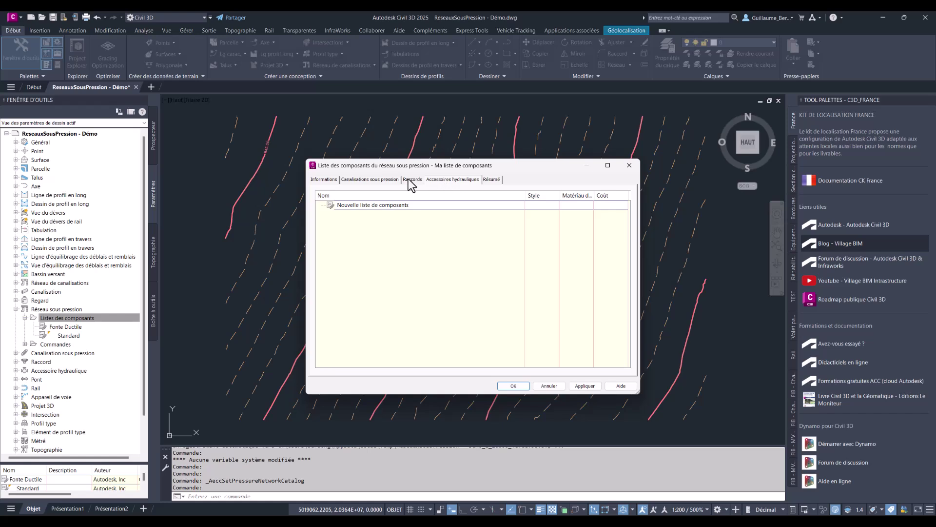
click(381, 181)
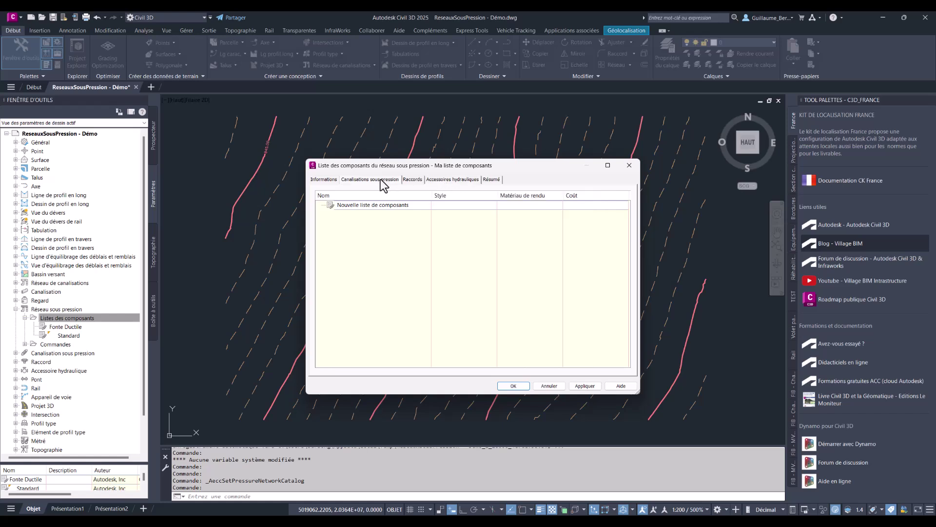
right_click(373, 208)
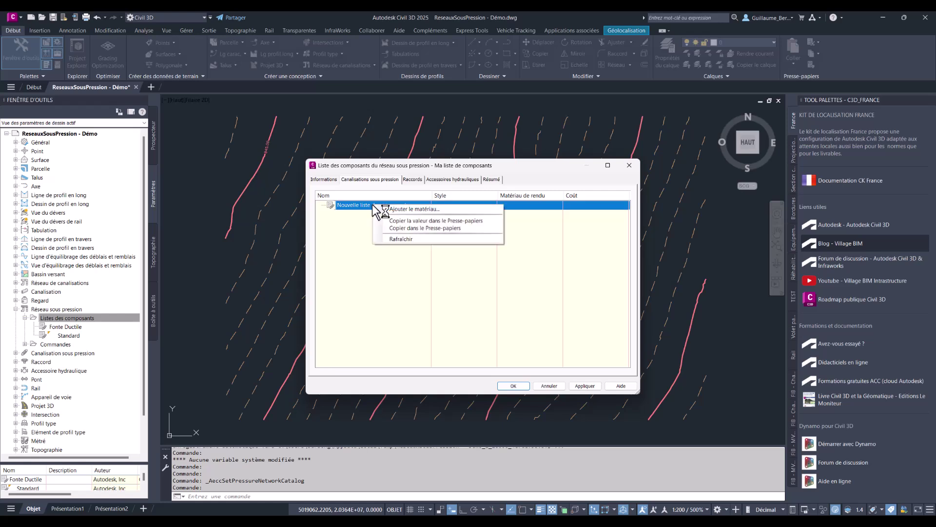
click(391, 209)
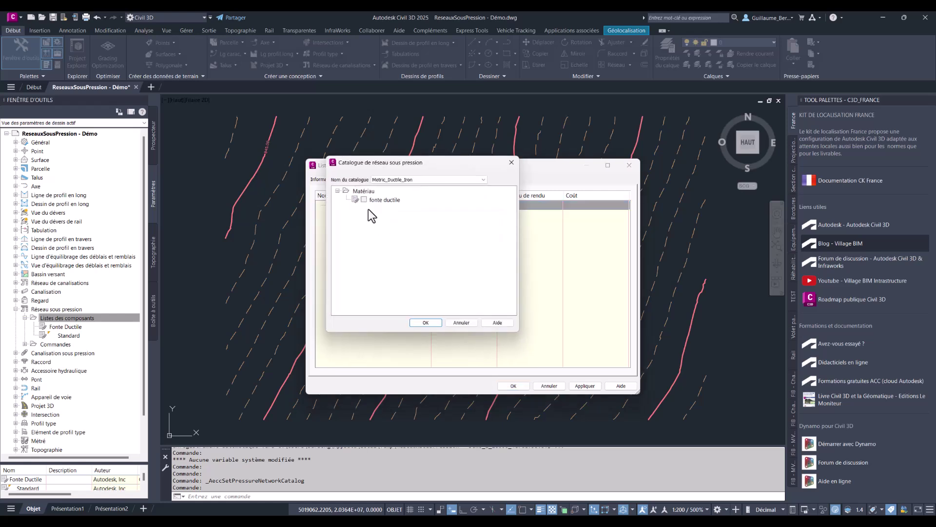
click(428, 180)
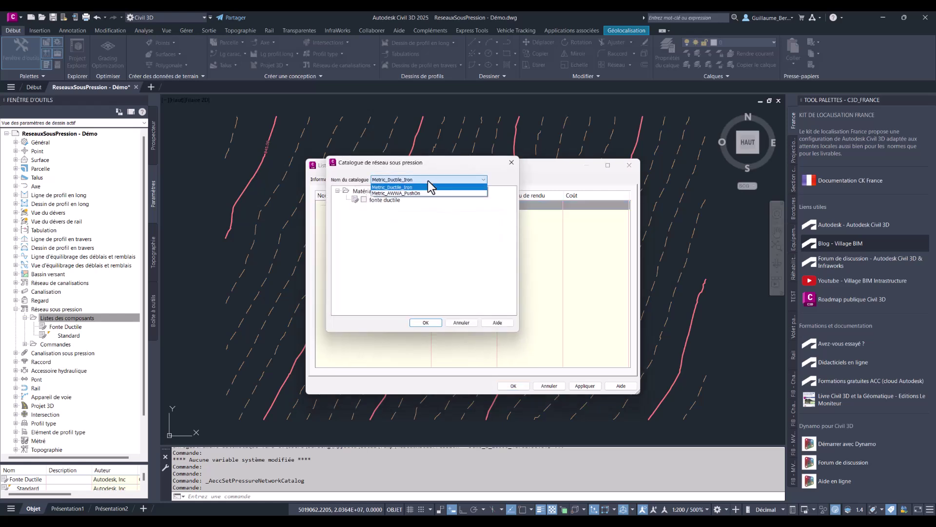
click(406, 193)
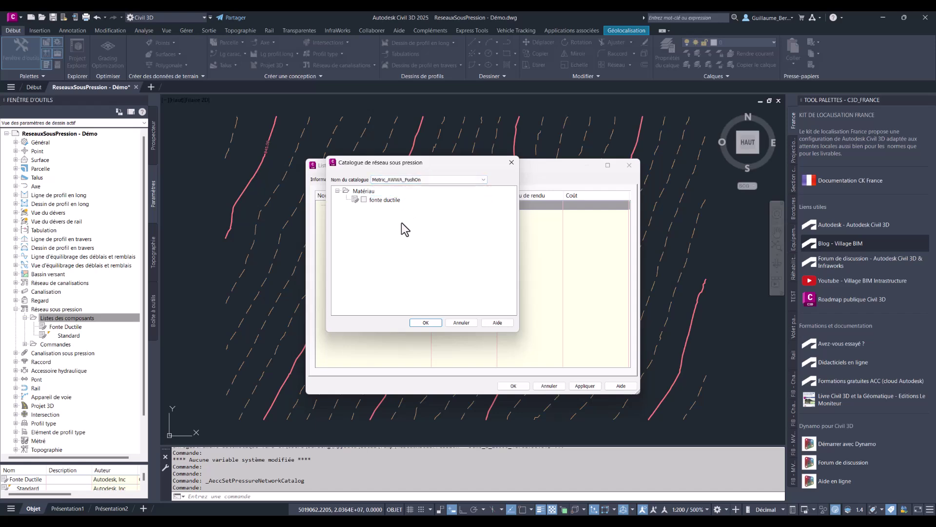
click(385, 200)
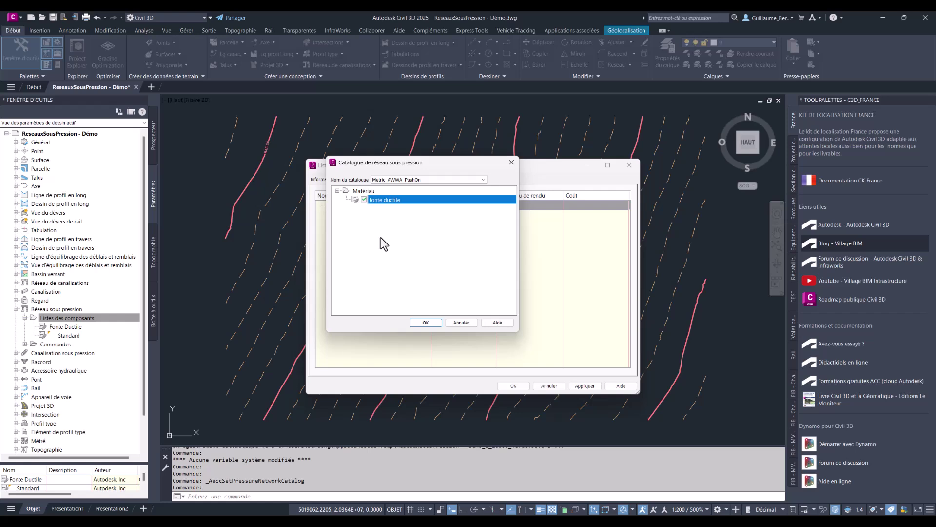
click(425, 323)
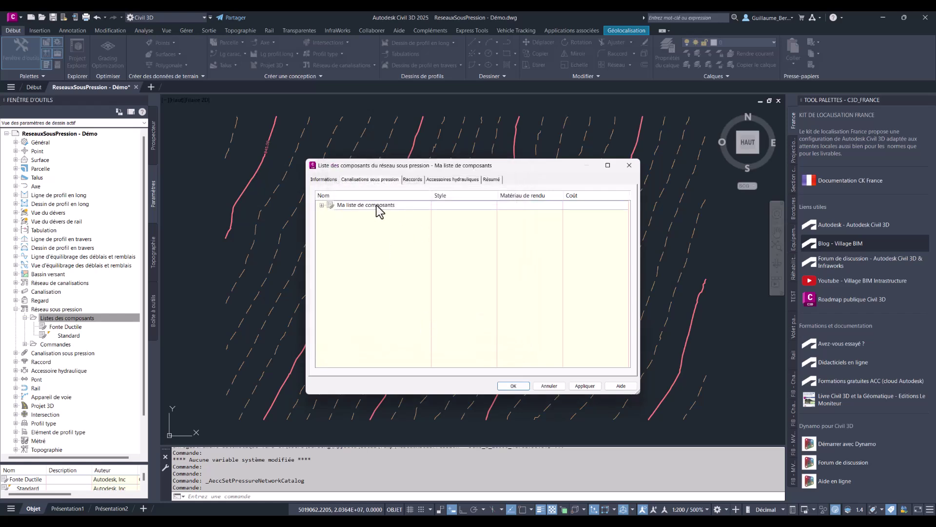
Open the pipe size settings for the fonte ductile material under Ma liste de composants
click(322, 205)
click(362, 215)
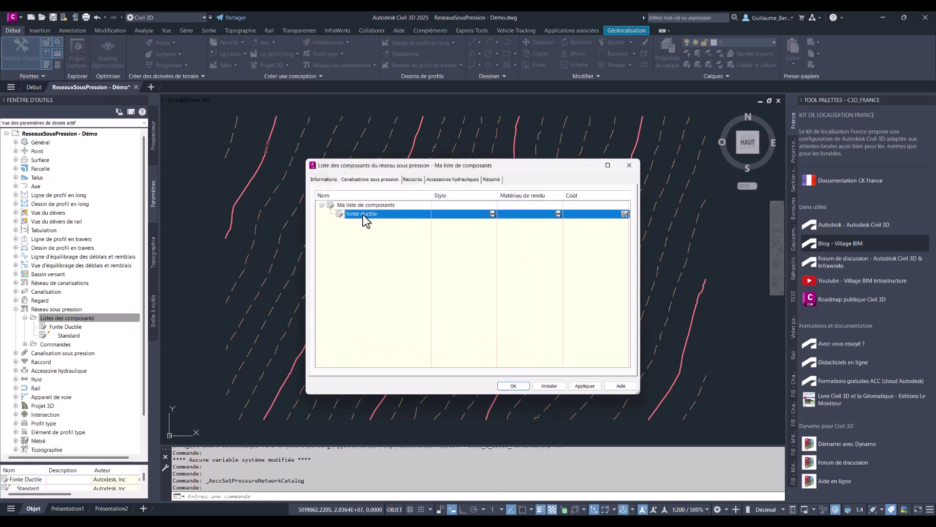
right_click(362, 215)
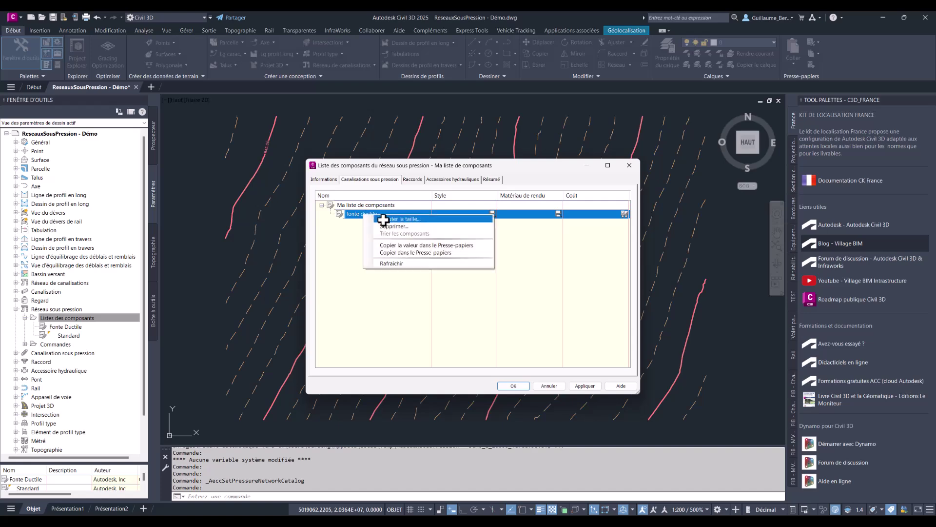
click(383, 219)
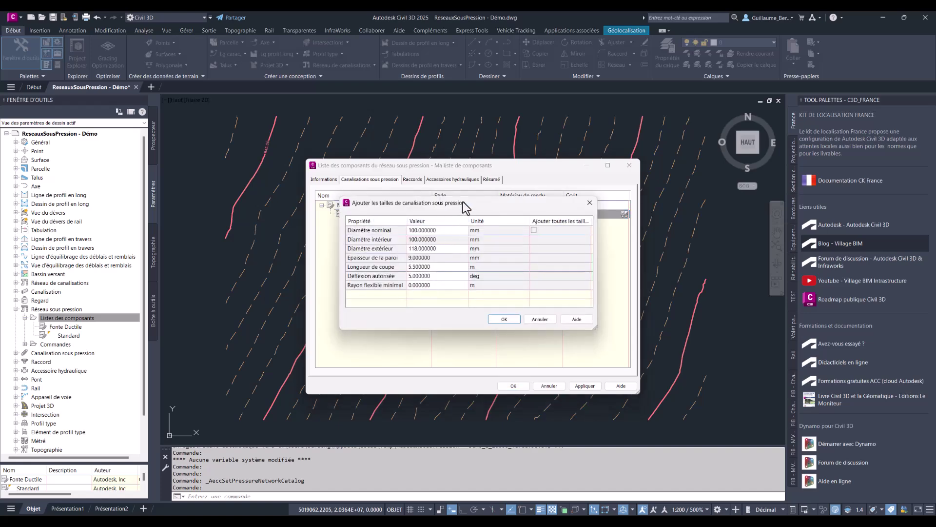
drag(464, 202, 495, 231)
click(496, 261)
click(496, 260)
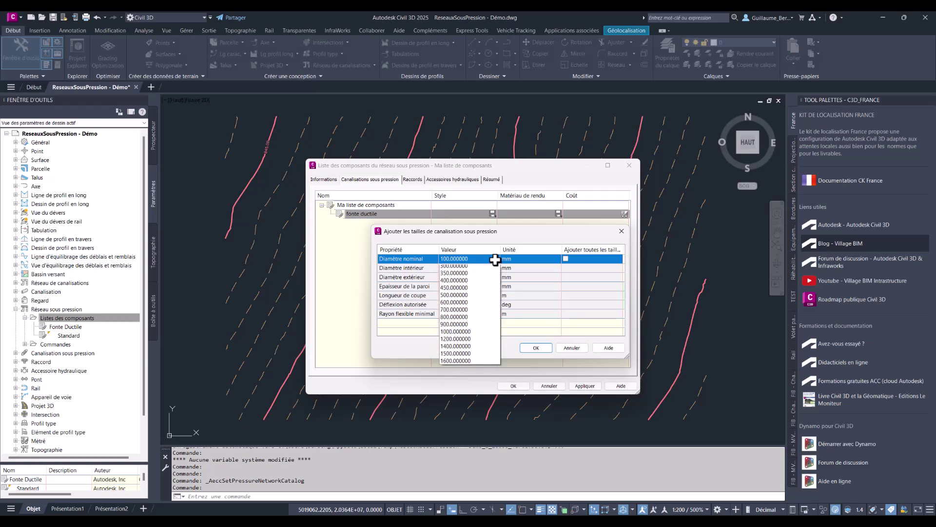
click(501, 234)
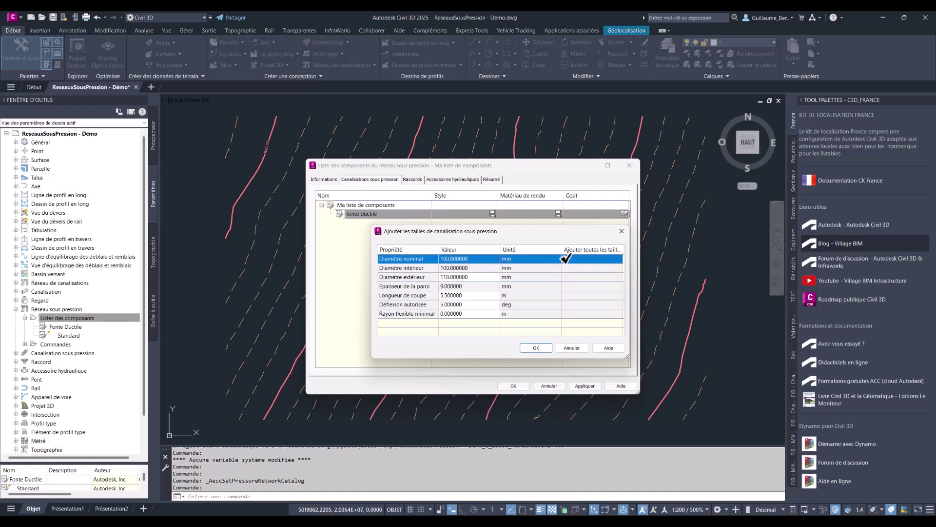
click(566, 259)
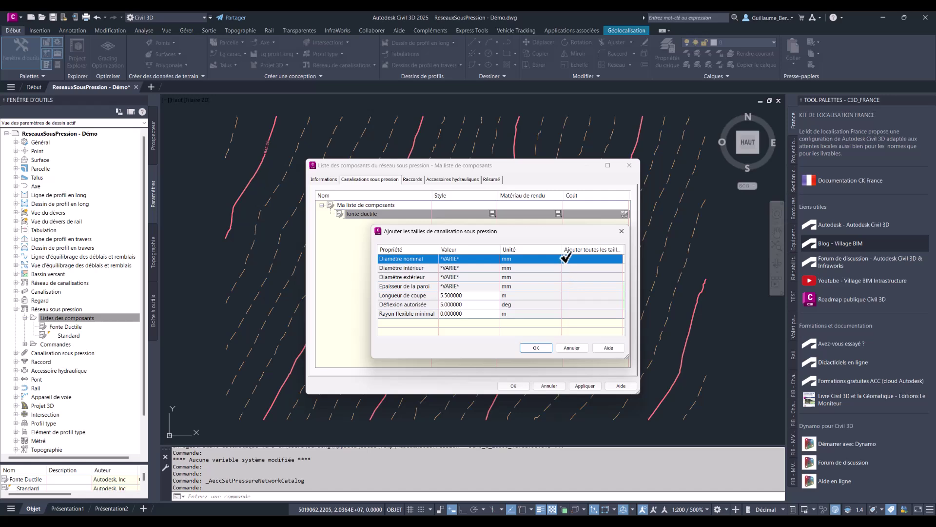
click(566, 258)
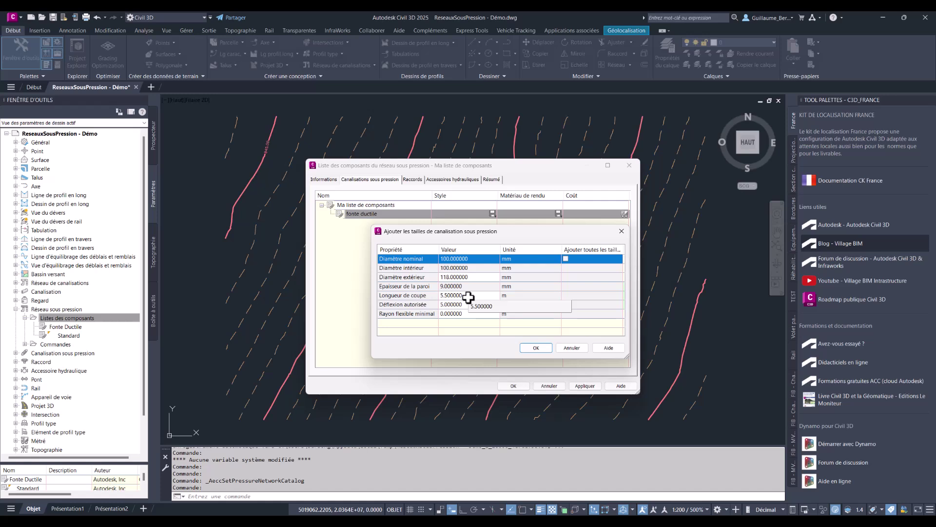
Add the 100 mm nominal diameter pipe size with its cut length (Longueur de coupe) set to 6 m
click(469, 295)
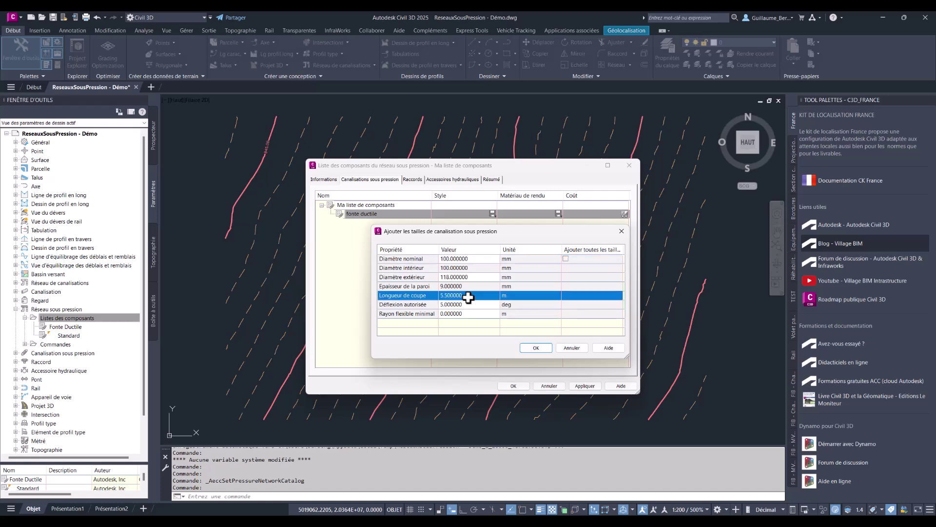
click(468, 295)
text(6)
key(Return)
click(537, 348)
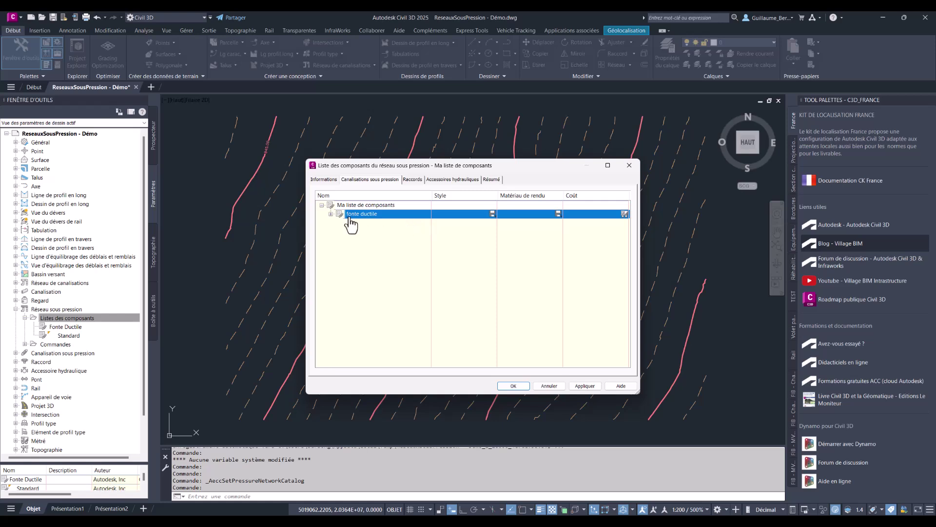
click(331, 214)
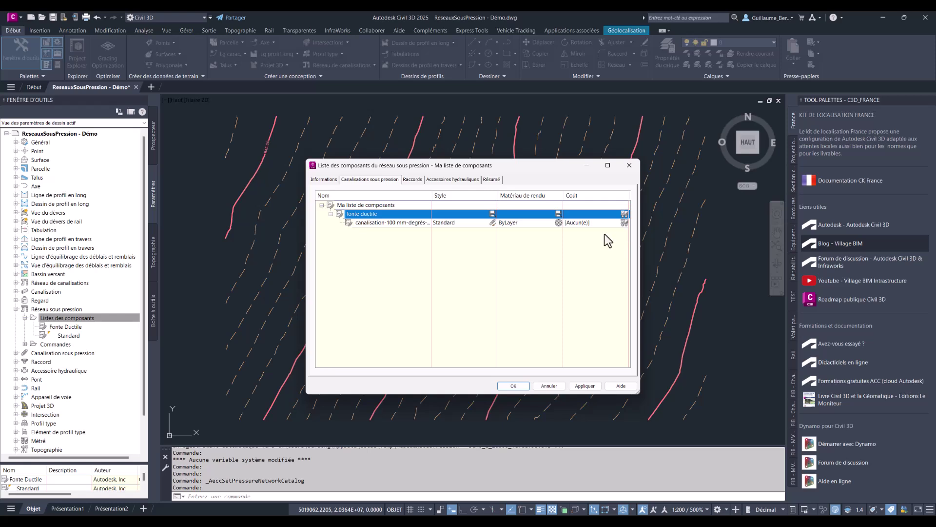
Open the pressure network catalog for adding fitting types to the parts list
click(413, 179)
right_click(379, 207)
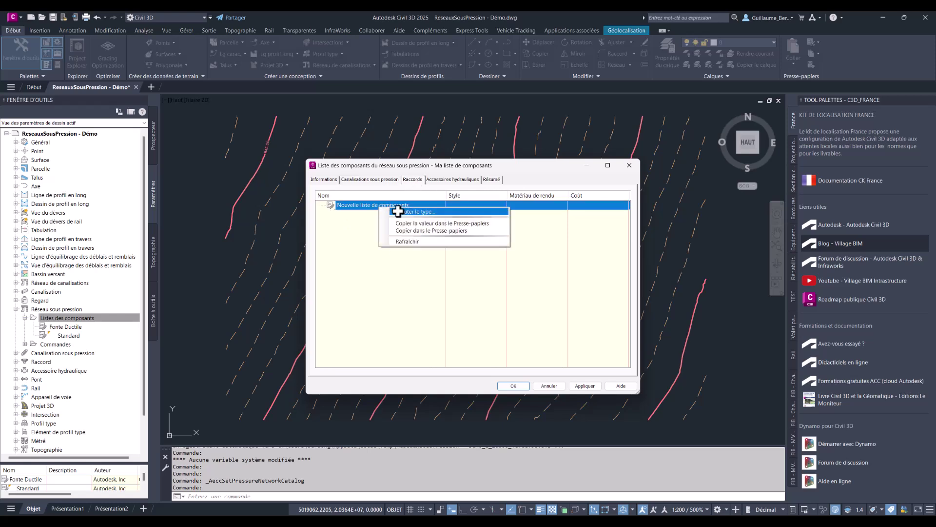
click(400, 214)
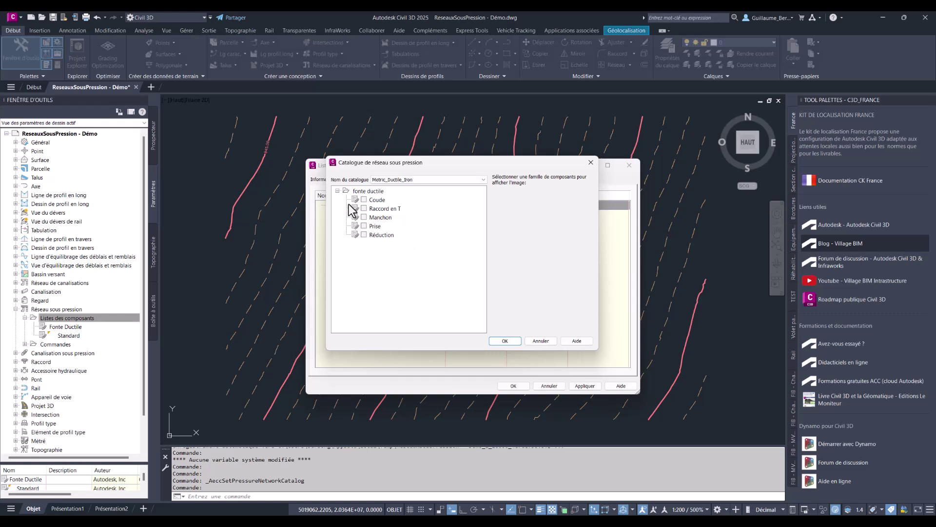
Preview the Coude, Raccord en T, Manchon, Prise and Réduction fitting families and check which catalogs are available
click(378, 200)
click(384, 208)
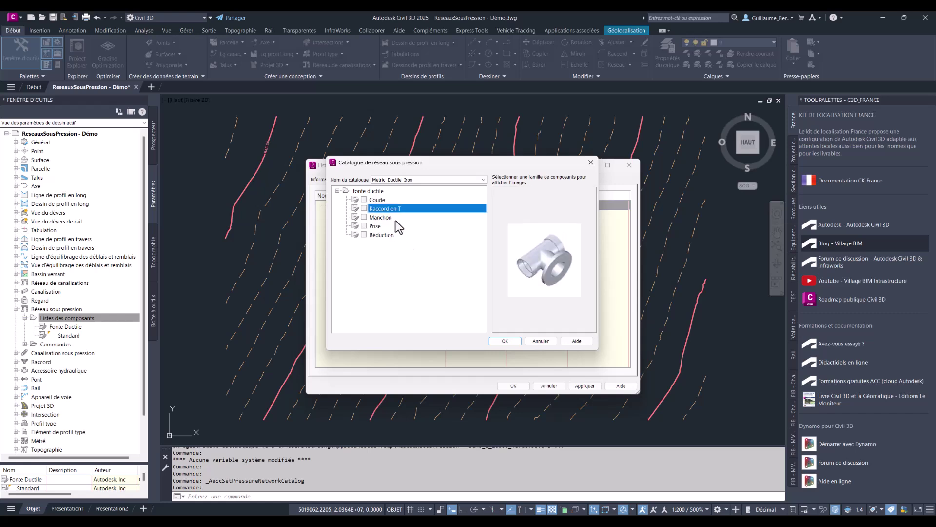
click(395, 218)
click(376, 227)
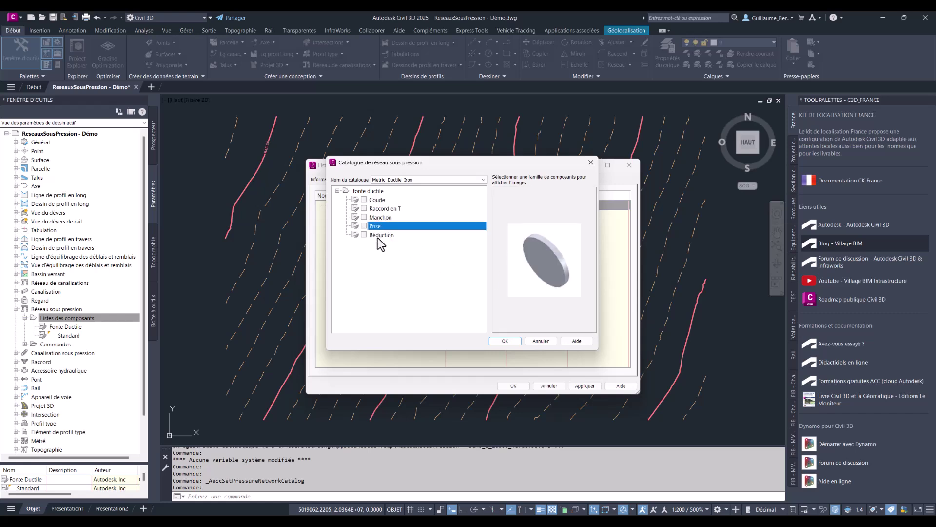
click(378, 236)
click(380, 208)
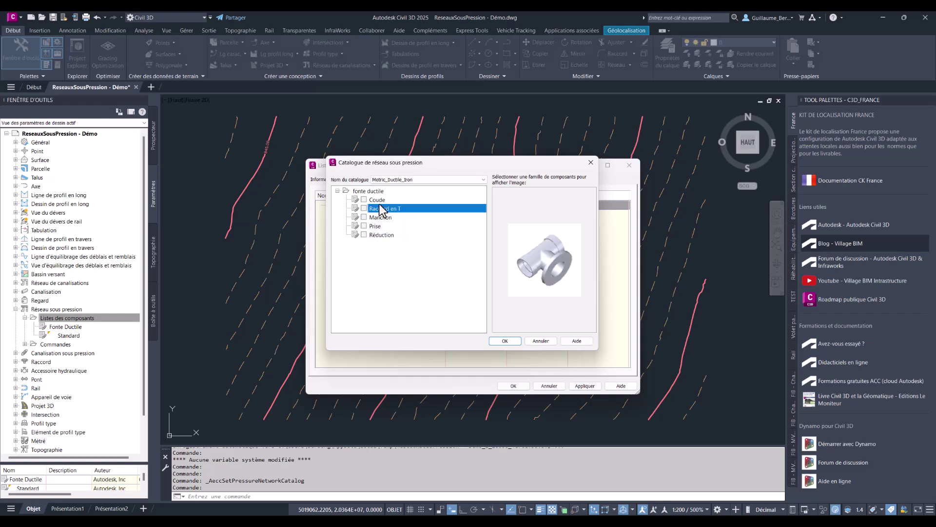
click(399, 180)
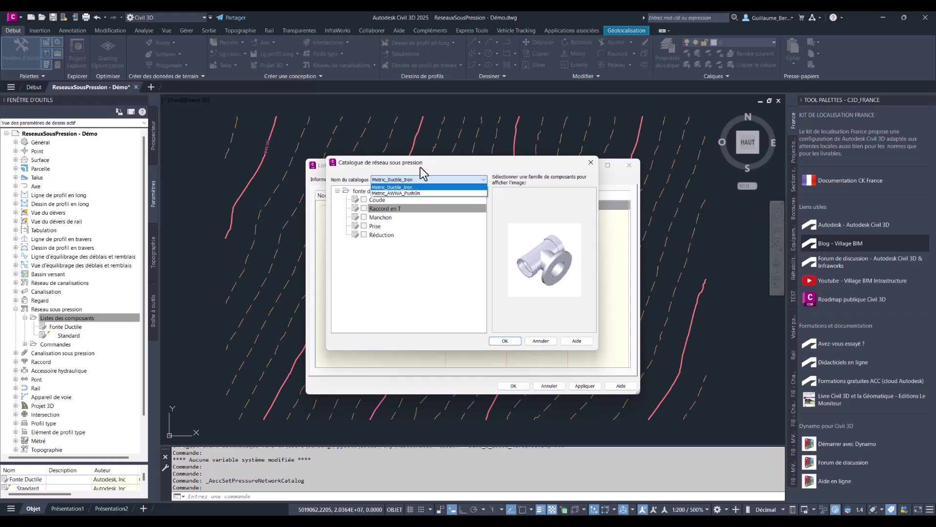
click(423, 165)
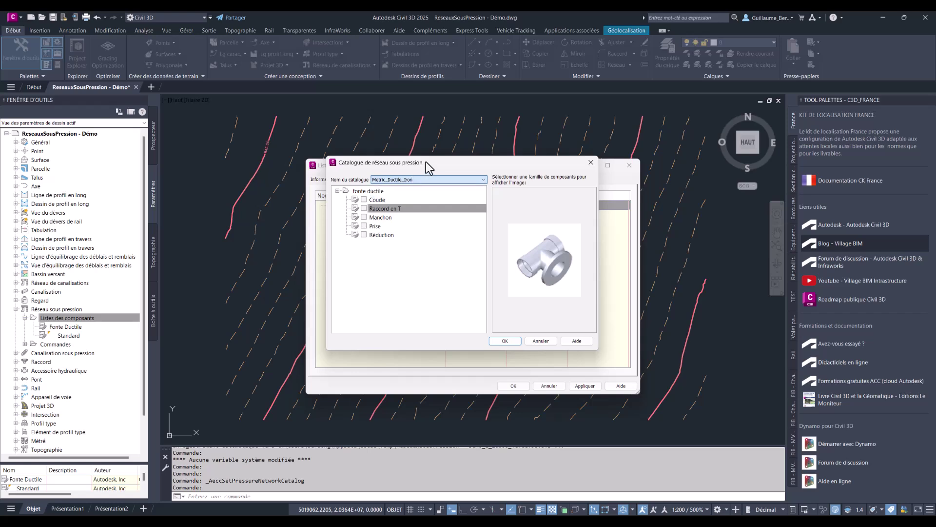
Add the fonte ductile Coude and Raccord en T fitting types from the Metric_Ductile_Iron catalog
click(364, 200)
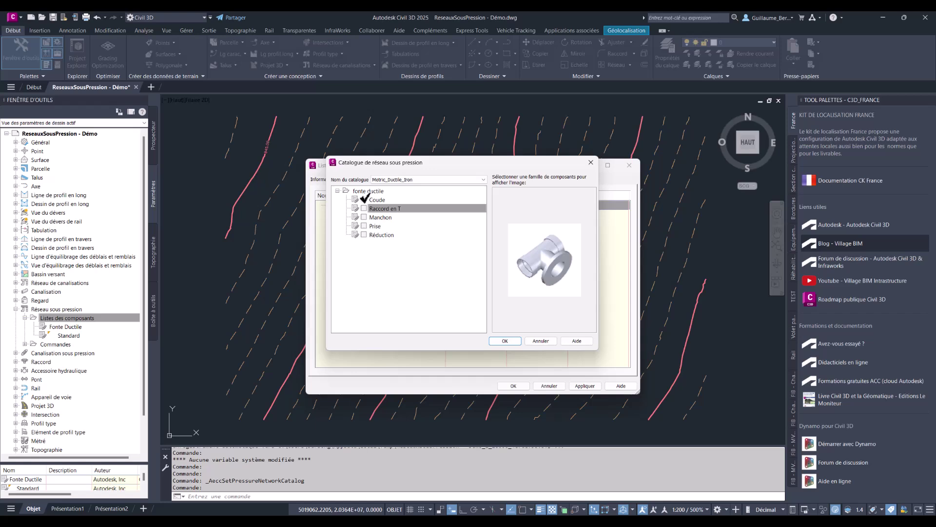
click(364, 208)
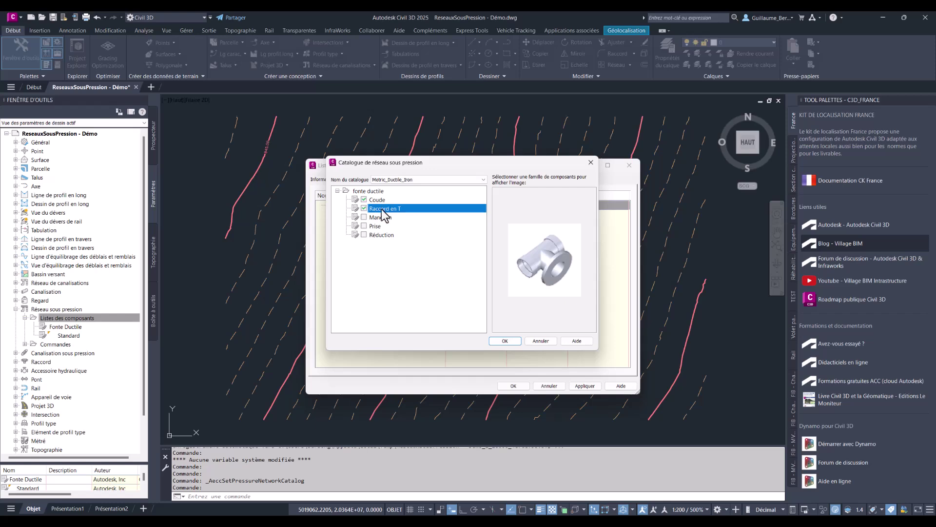
click(505, 341)
click(322, 205)
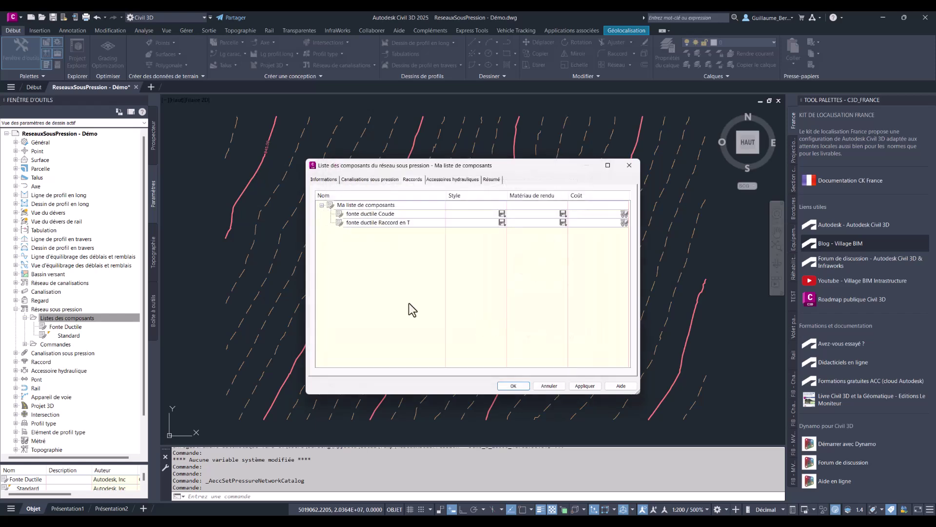
Add a size with a nominal diameter of 100 x 100 mm to the fonte ductile Coude fitting
right_click(390, 215)
click(407, 220)
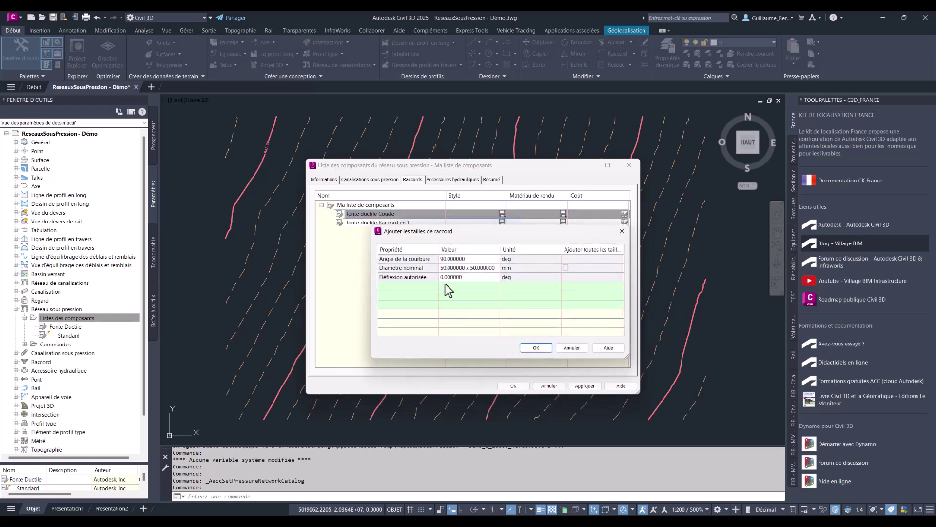
click(497, 270)
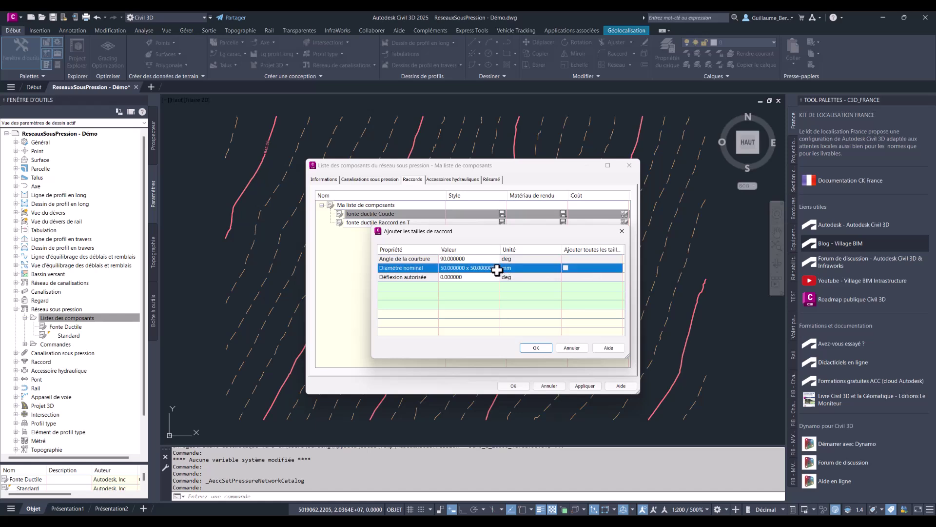
click(497, 269)
click(497, 269)
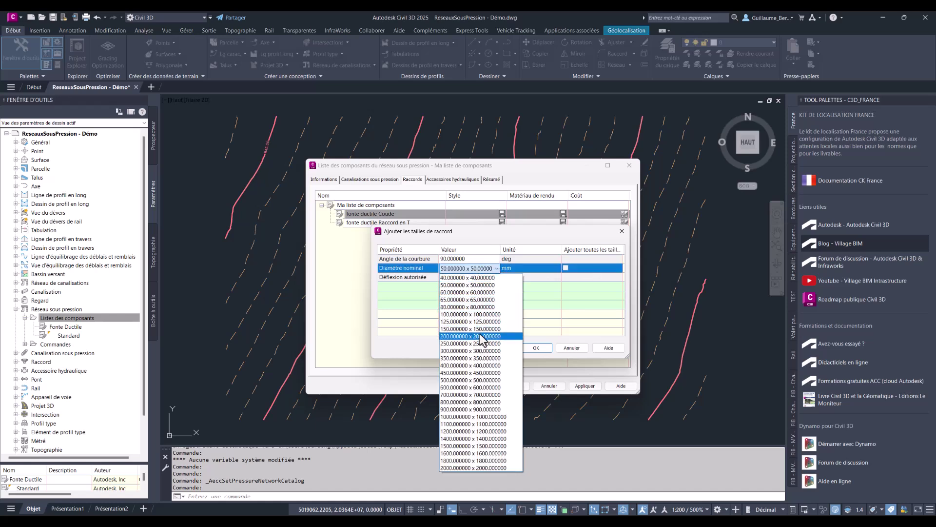
click(476, 314)
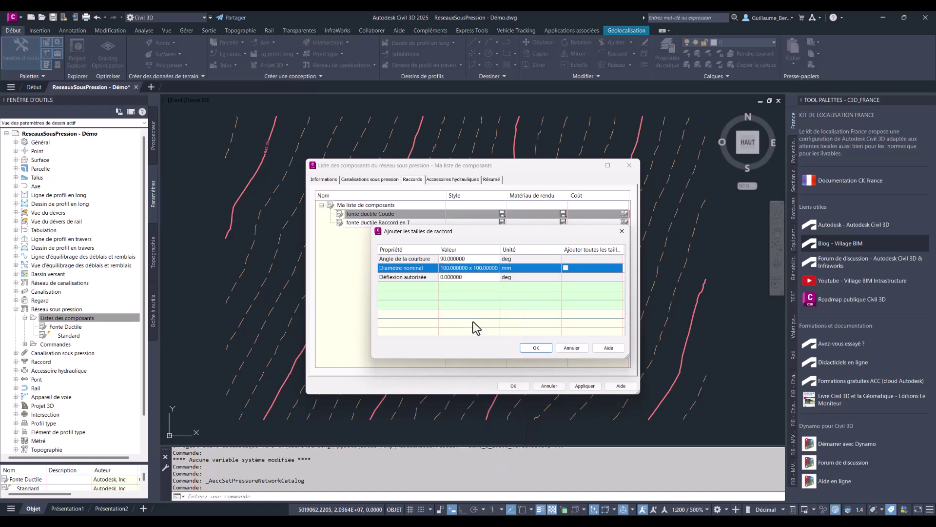
click(478, 259)
click(528, 347)
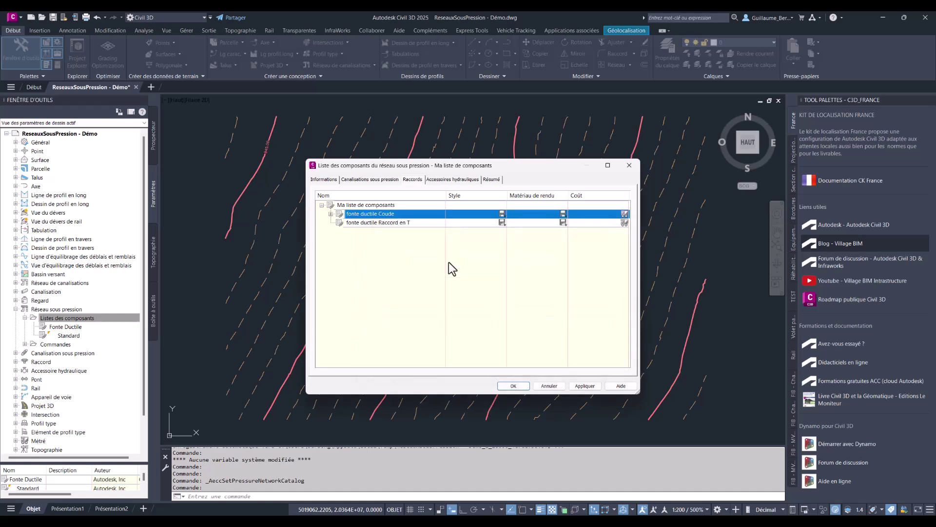
Add a size with a 45 degree bend angle and a 100 x 100 mm nominal diameter to the fonte ductile Coude fitting
right_click(381, 217)
click(396, 222)
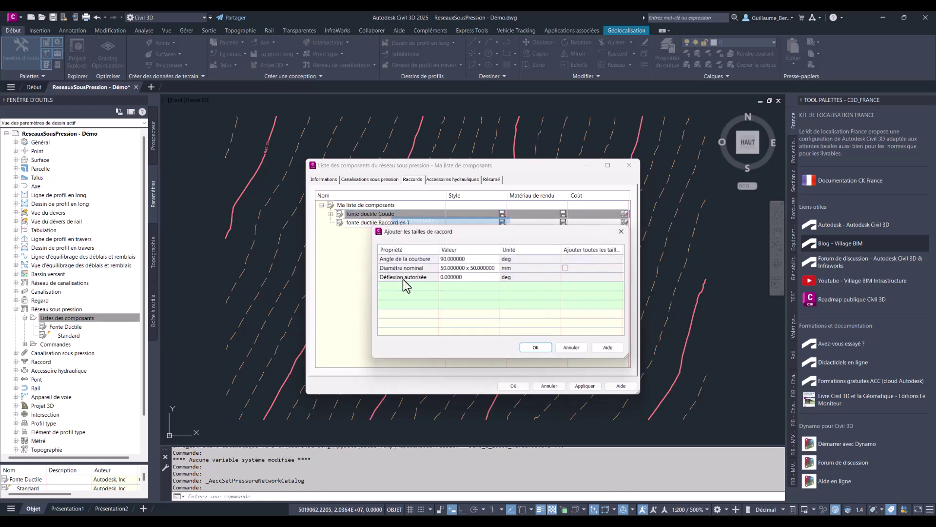
click(473, 269)
click(473, 268)
click(465, 320)
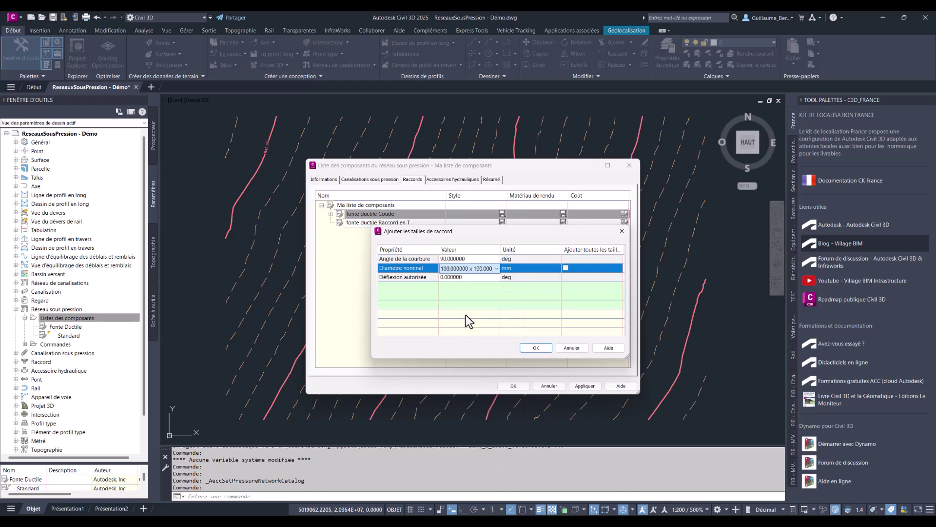
click(488, 259)
click(496, 262)
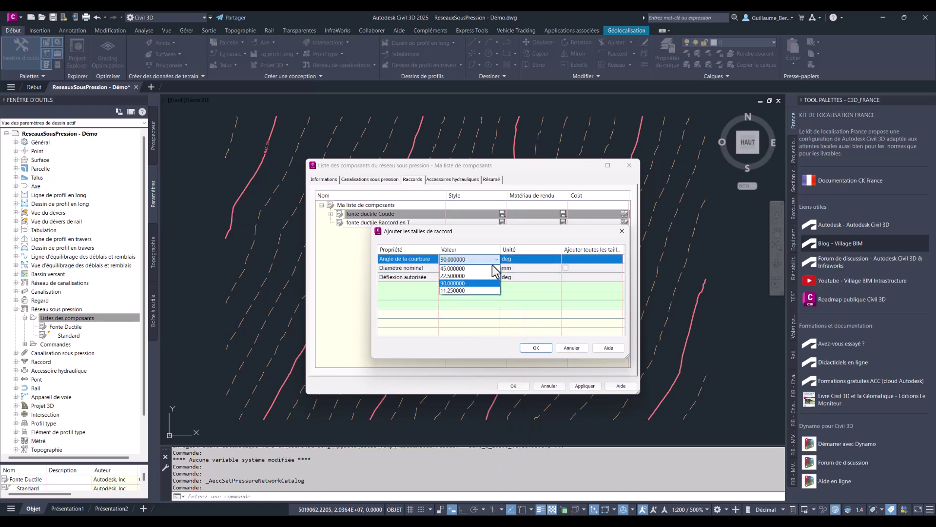
click(455, 269)
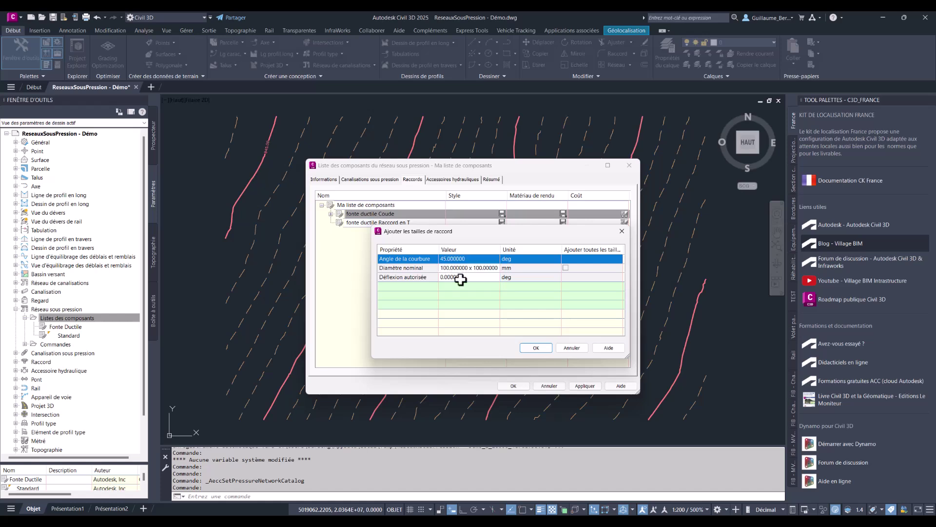
click(535, 348)
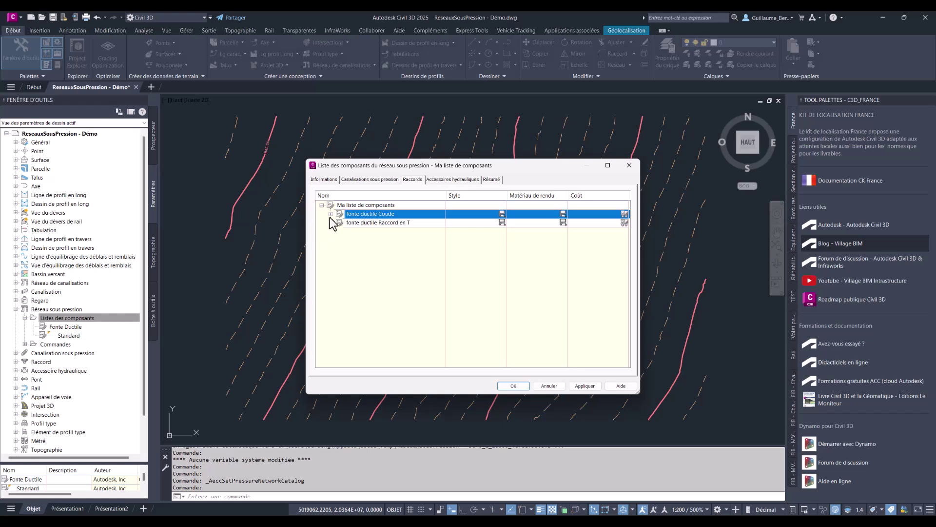
Add a size with a 22.5 degree bend angle and a 100 x 100 mm nominal diameter to the fonte ductile Coude fitting
right_click(371, 213)
click(482, 276)
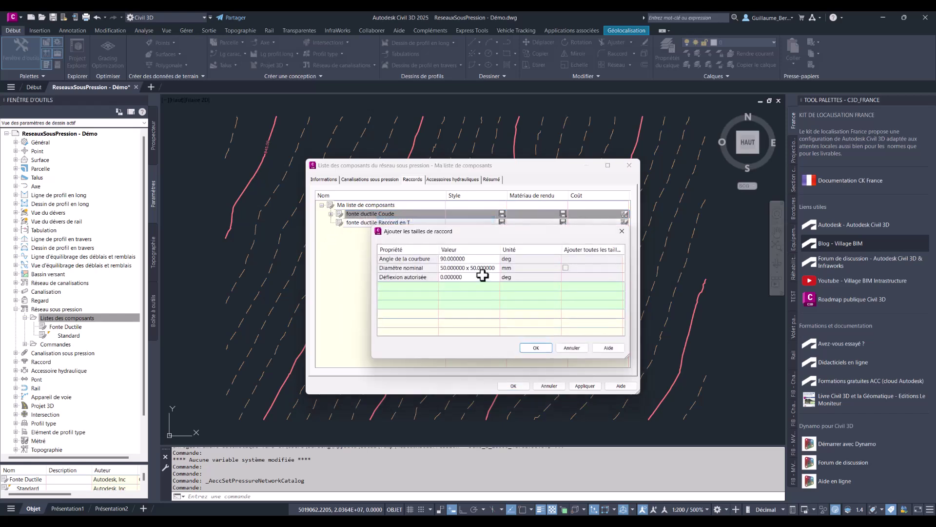
click(483, 260)
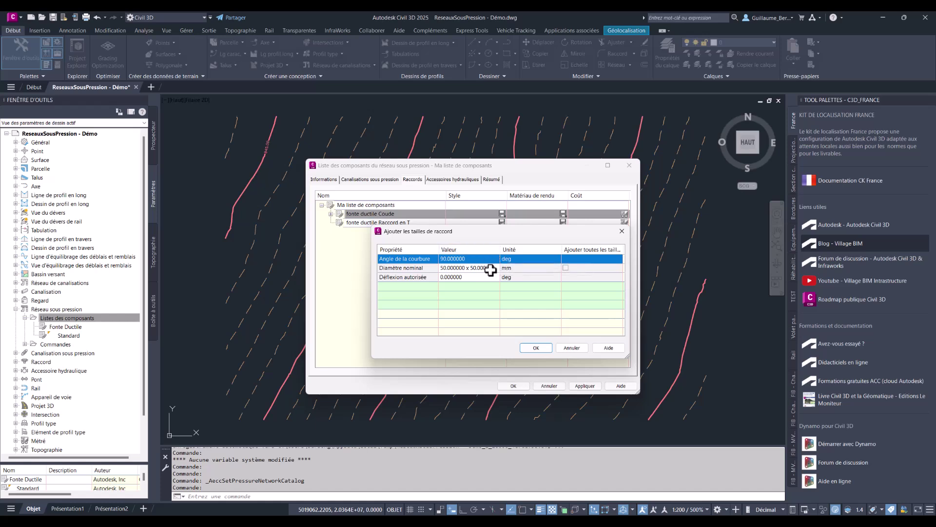
click(488, 270)
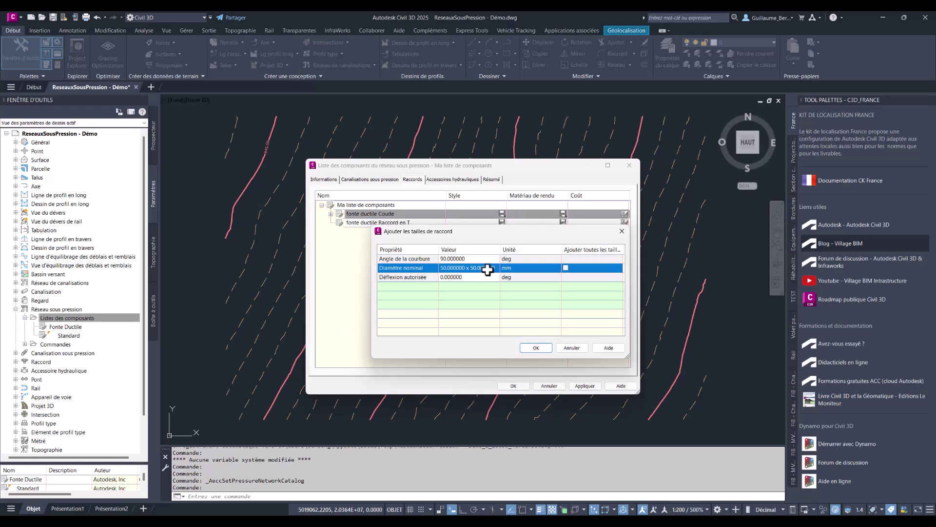
click(488, 270)
click(481, 315)
click(480, 259)
click(480, 259)
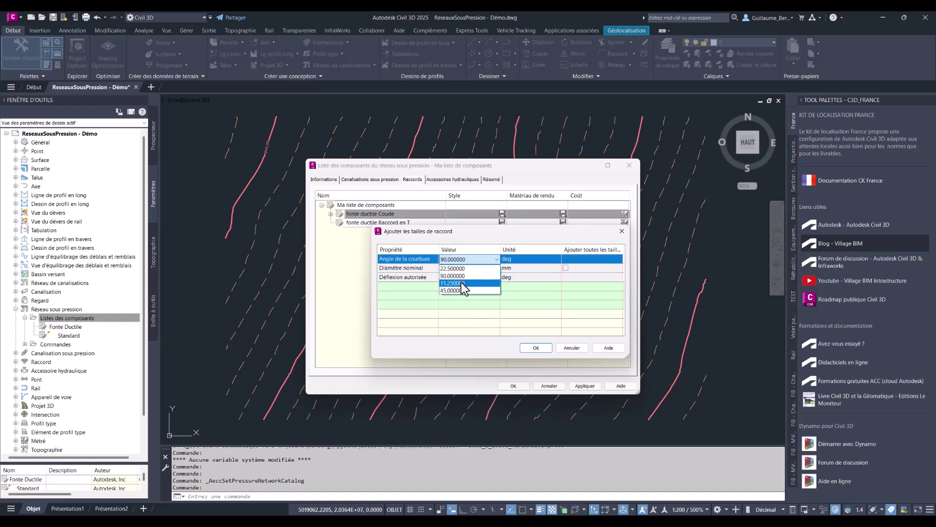
click(453, 269)
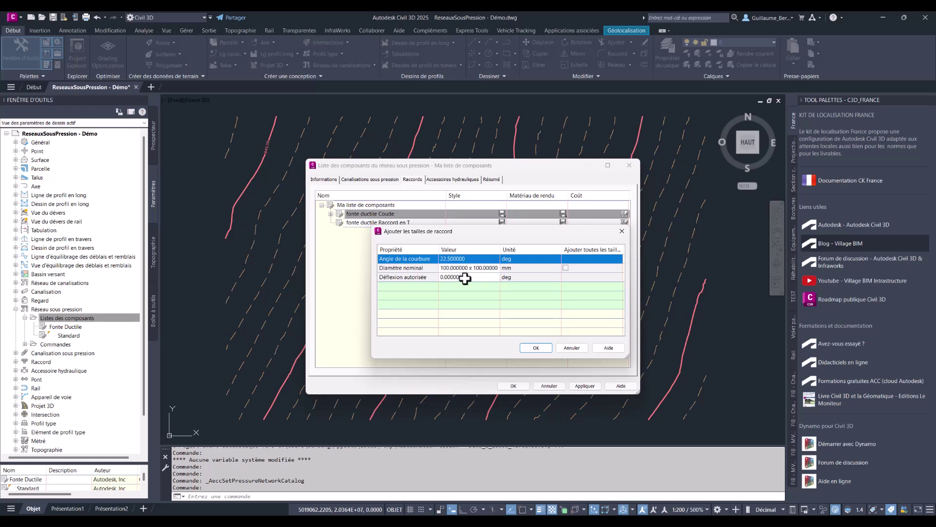
click(528, 350)
Add an 11.25 degree, 50 x 50 mm size to the fonte ductile Coude fitting and expand its list of sizes
right_click(429, 215)
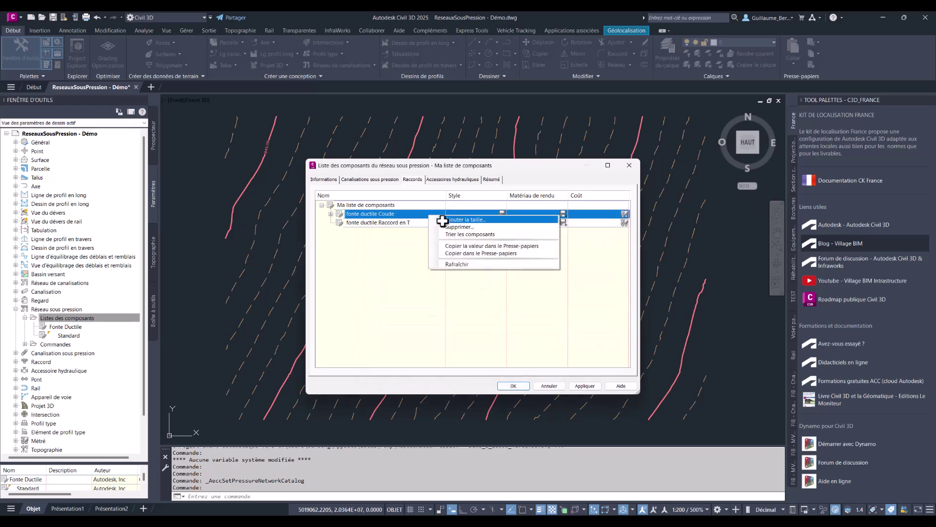
click(442, 220)
click(483, 259)
click(480, 259)
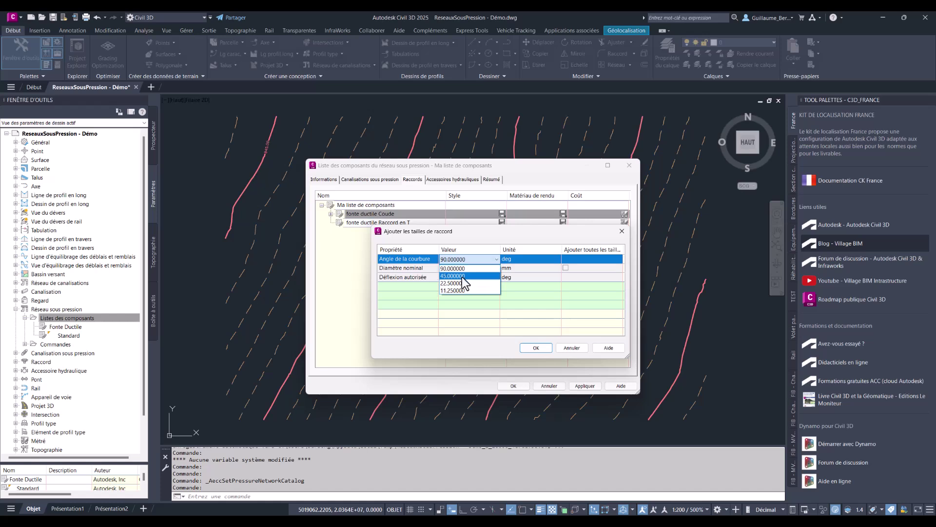
click(459, 290)
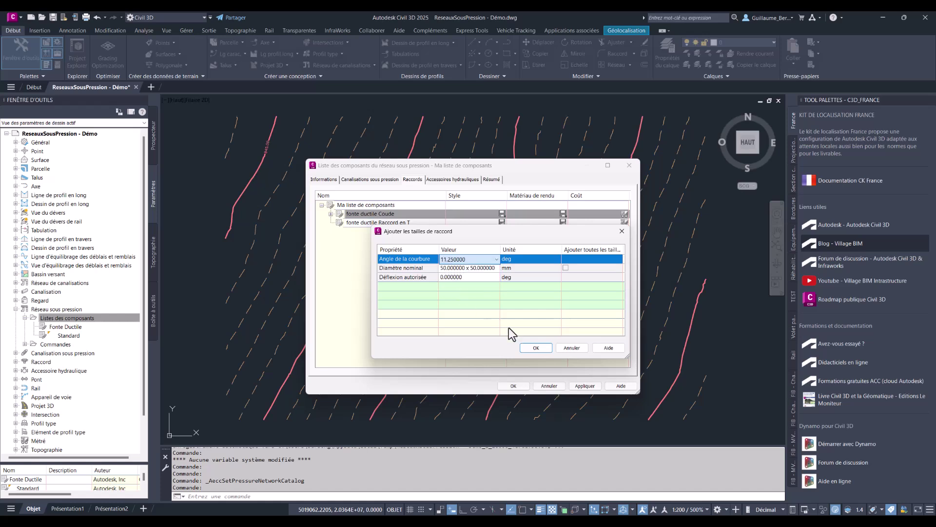
click(536, 347)
click(331, 214)
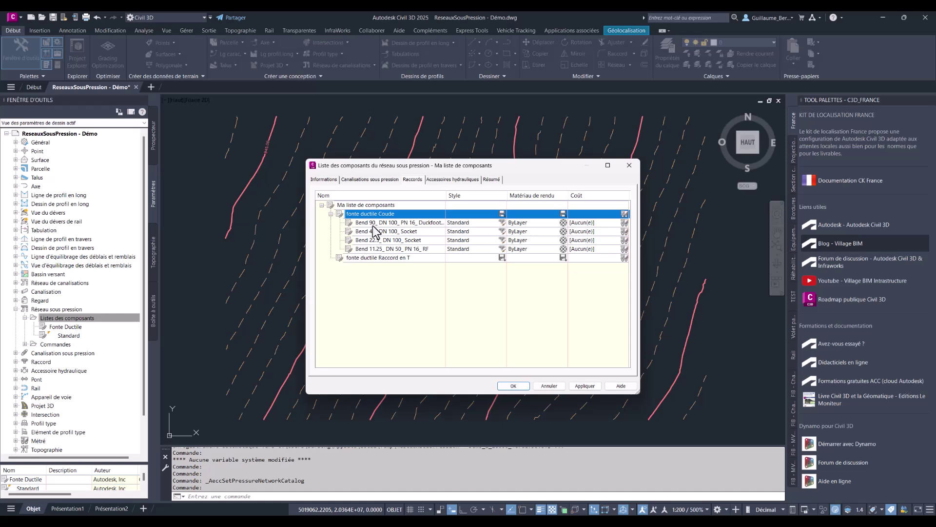
Add a size with a nominal diameter of 100 mm to the fonte ductile Raccord en T fitting and expand it
click(387, 259)
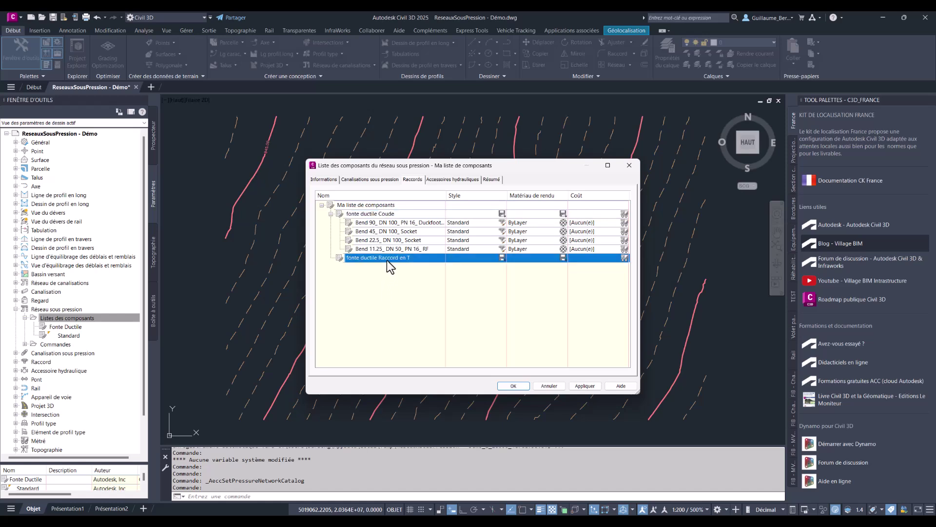
right_click(387, 259)
click(401, 265)
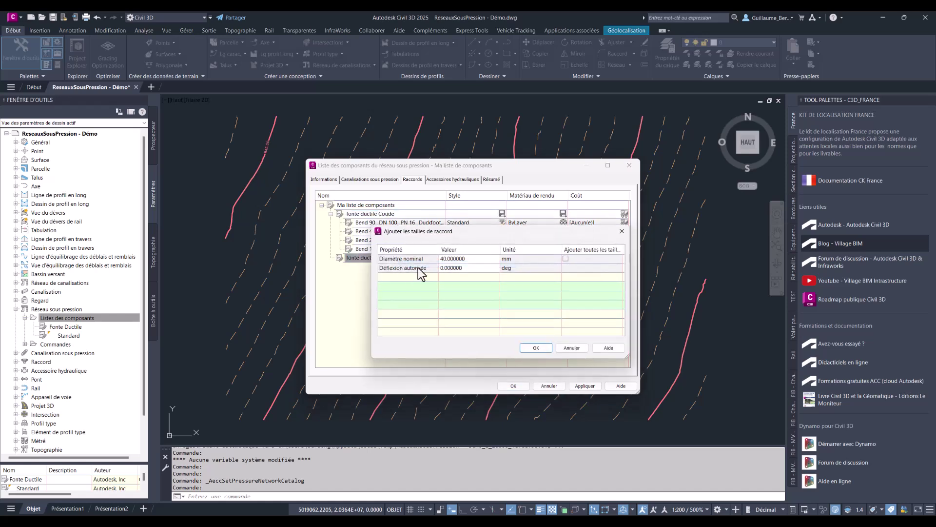
click(485, 259)
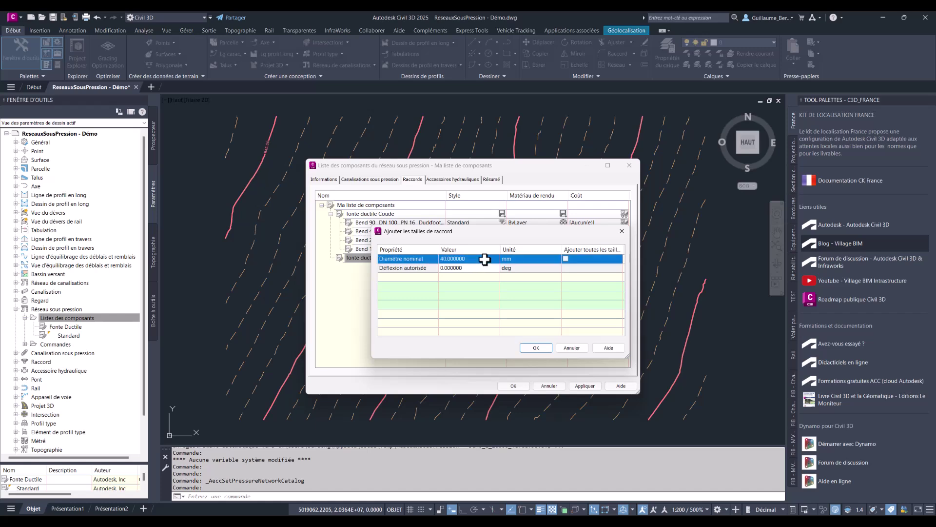
click(484, 259)
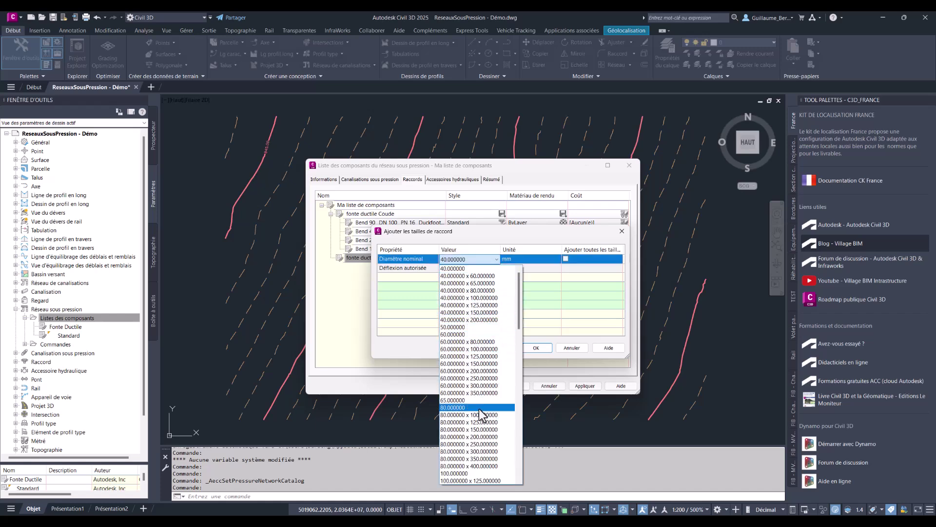
scroll(480, 415, down, 2)
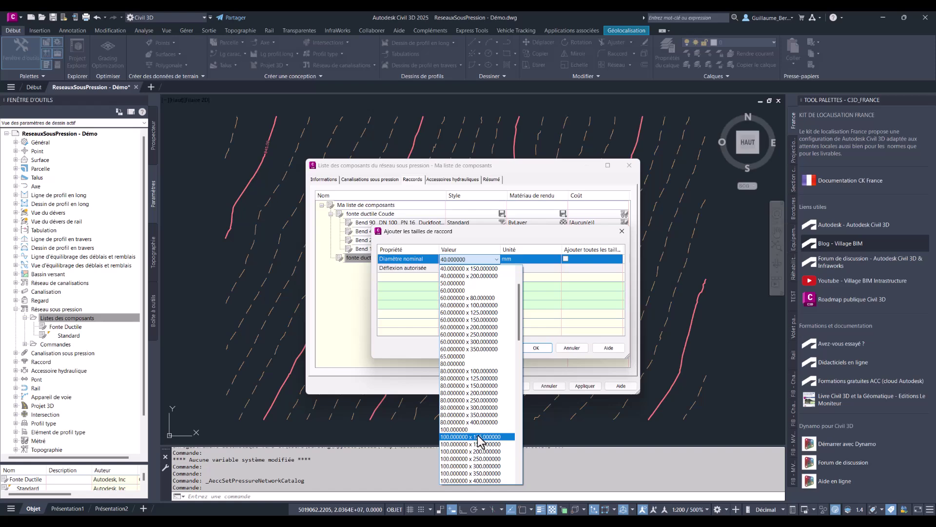
click(461, 429)
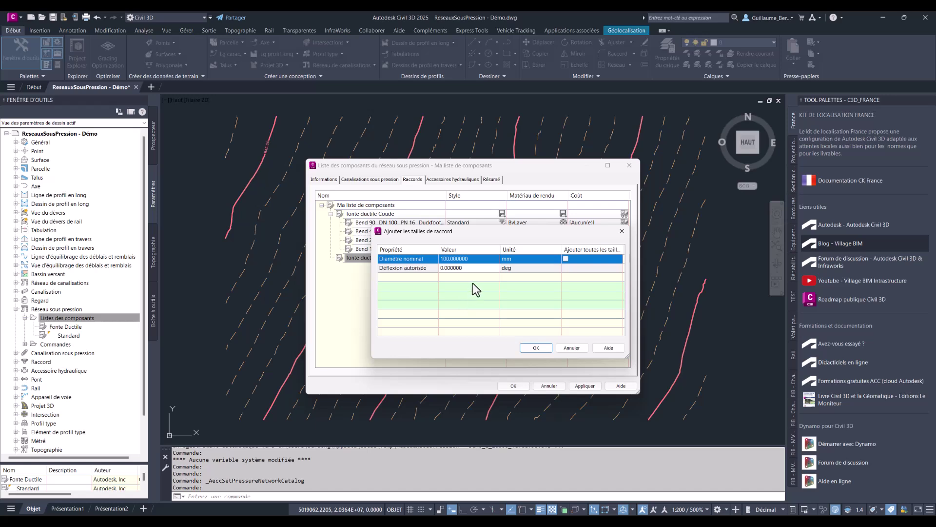
click(541, 348)
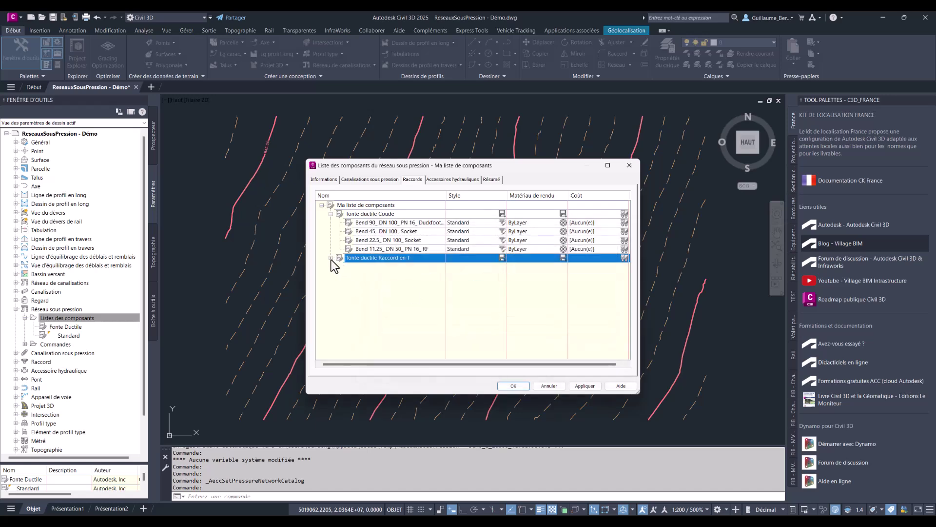
click(331, 258)
Open the pressure network catalog for adding hydraulic appurtenance types to the parts list
click(437, 180)
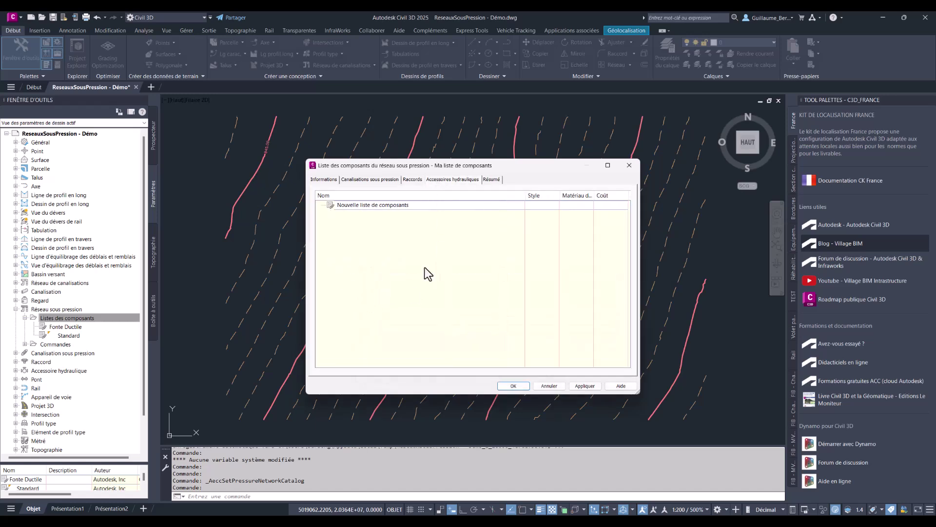
right_click(398, 211)
click(405, 220)
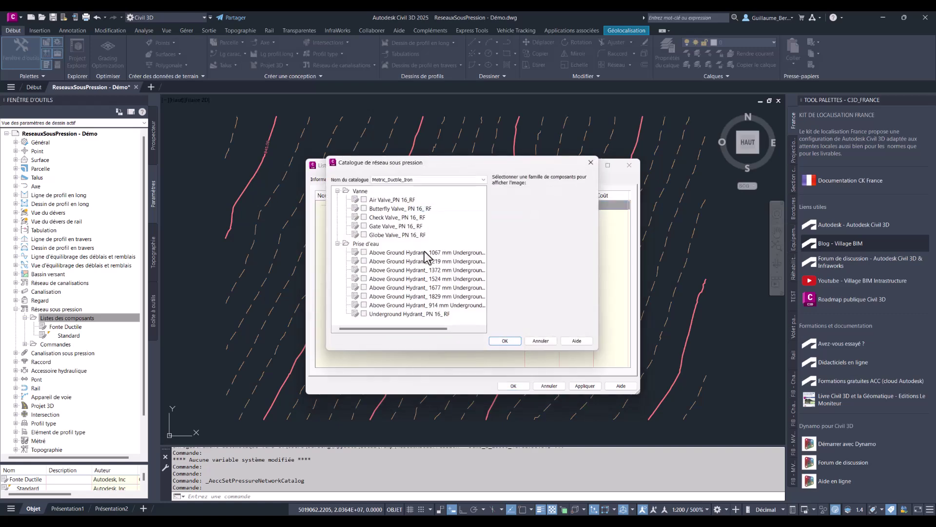
Preview the Vanne families from Air Valve to Globe Valve and several Above Ground Hydrant families under Prise d'eau
click(385, 200)
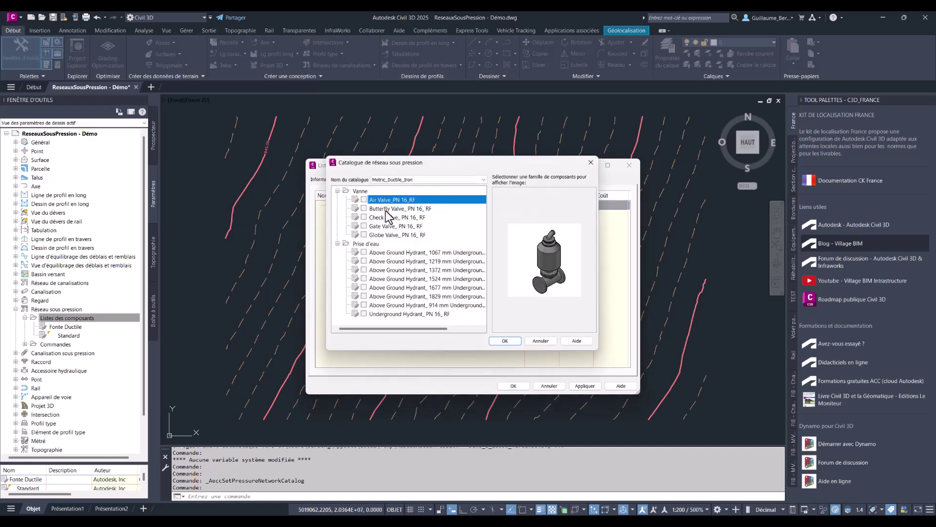
click(385, 209)
click(388, 218)
click(388, 226)
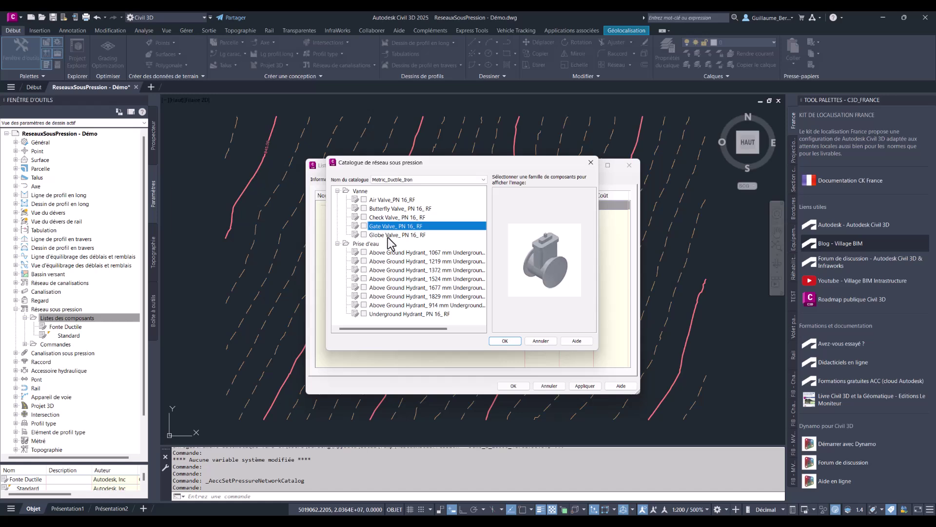
click(388, 236)
click(413, 254)
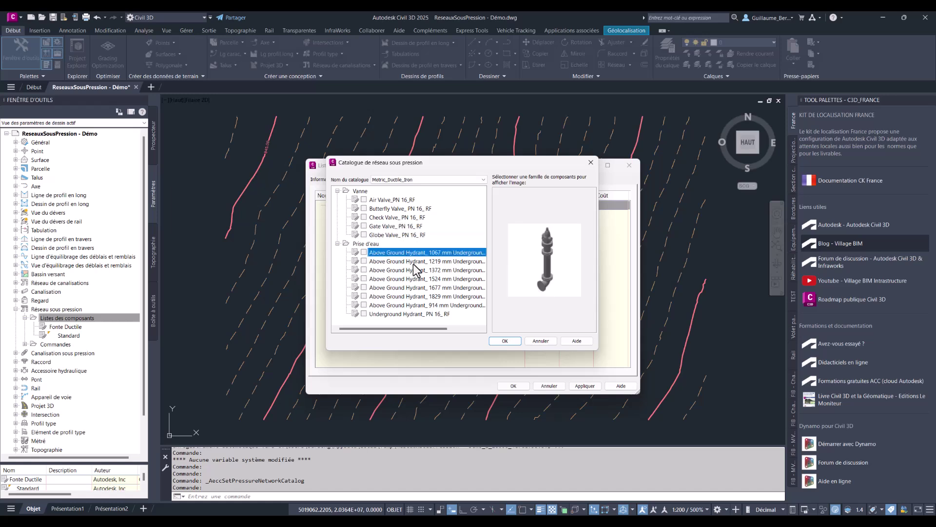
click(414, 263)
click(413, 272)
click(414, 282)
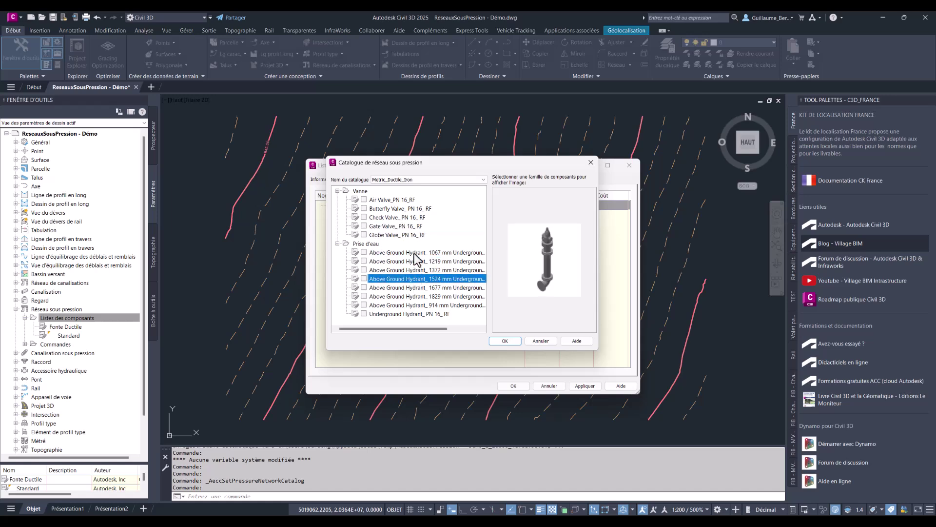
Add the Air Valve, Globe Valve and 1067 mm Above Ground Hydrant PN 16 types from the Metric_Ductile_Iron catalog
click(414, 254)
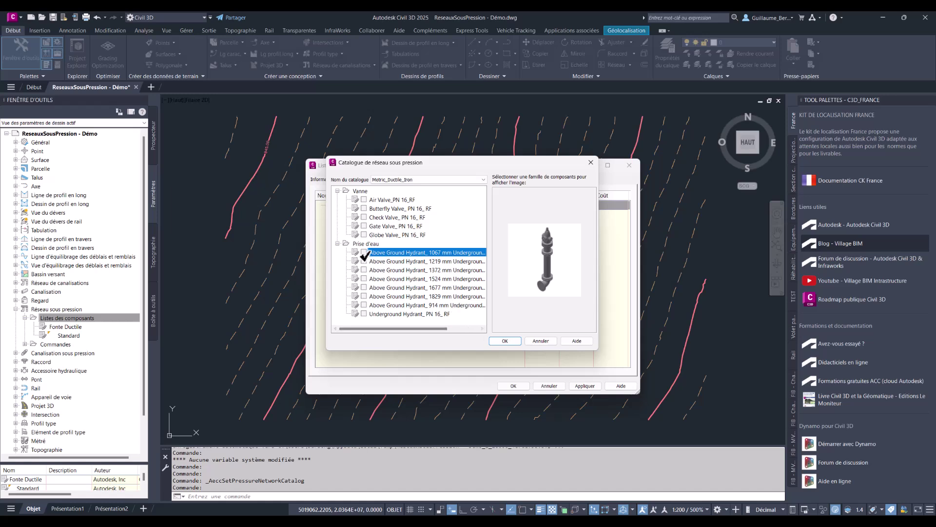
click(363, 252)
click(386, 201)
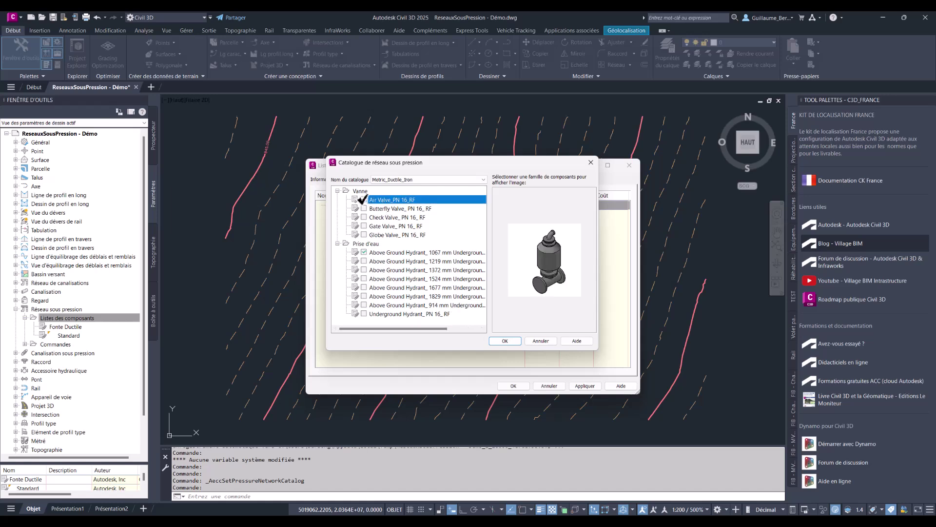
click(363, 200)
click(403, 209)
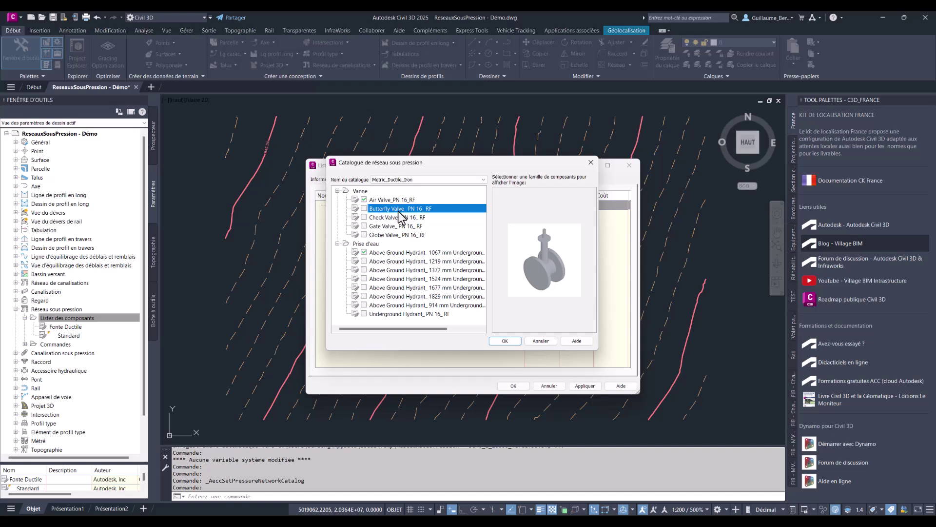
click(385, 219)
click(385, 226)
click(379, 234)
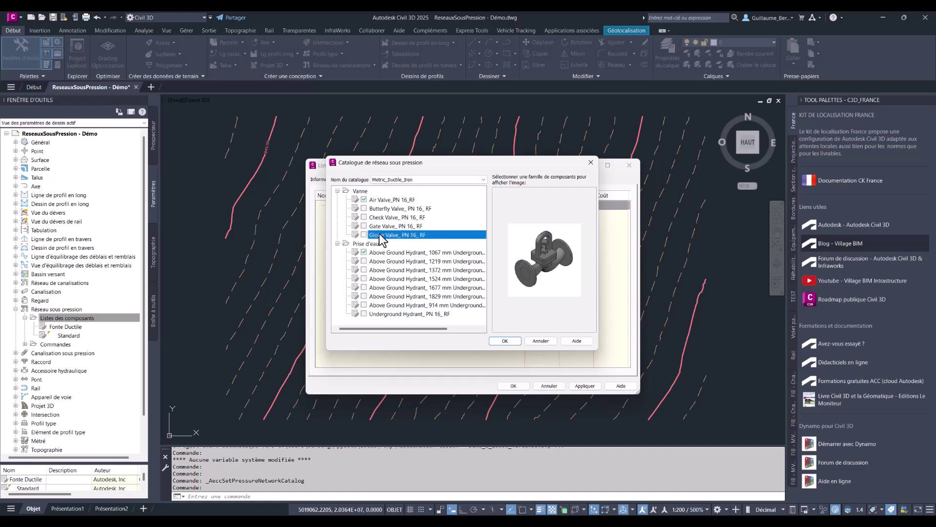
click(503, 341)
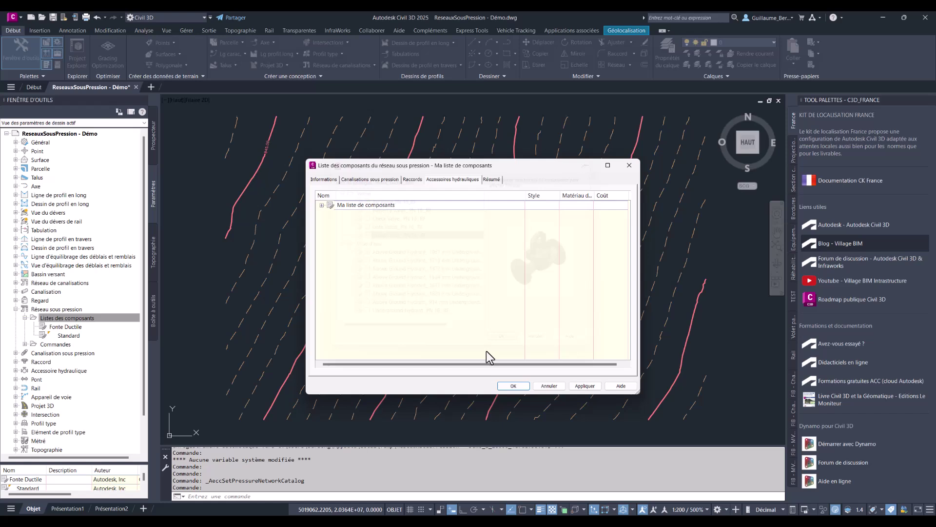
Add a size with a nominal diameter of 100 mm to the 1067 mm Above Ground Hydrant appurtenance
click(322, 205)
right_click(363, 233)
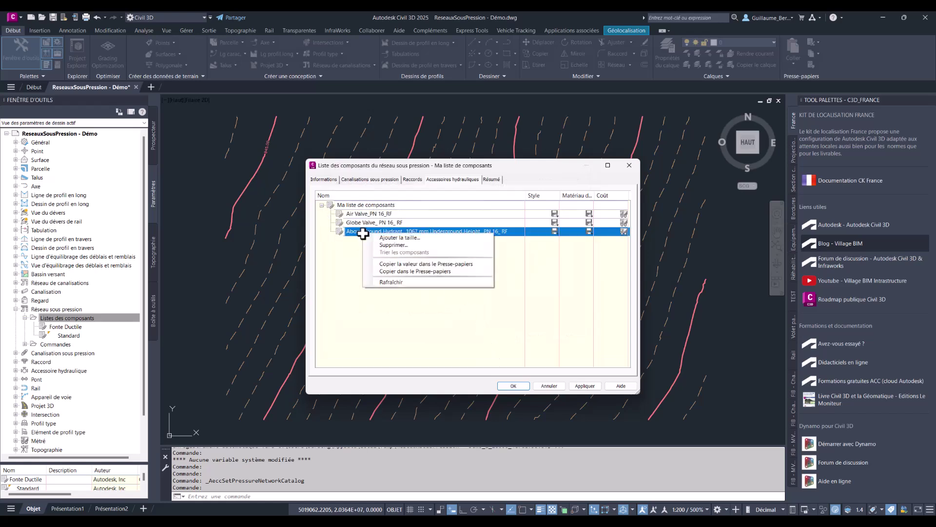
click(389, 238)
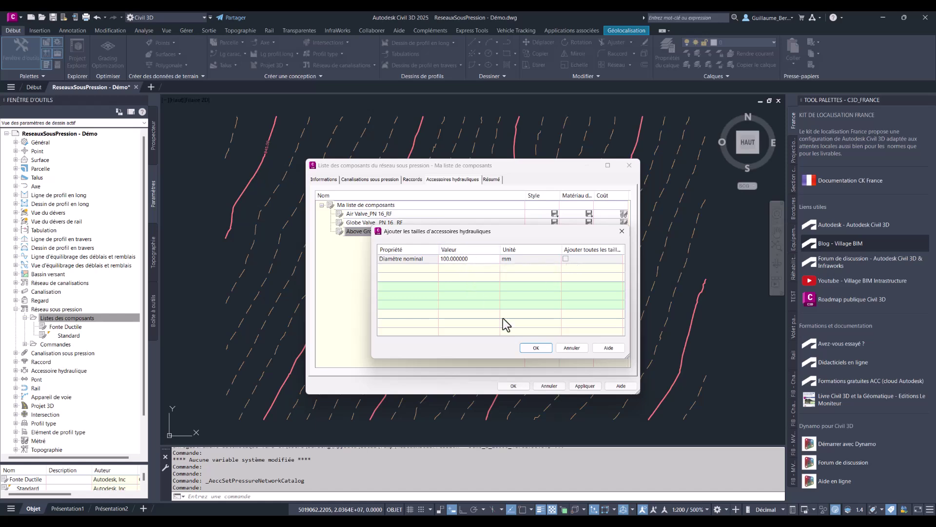
click(536, 349)
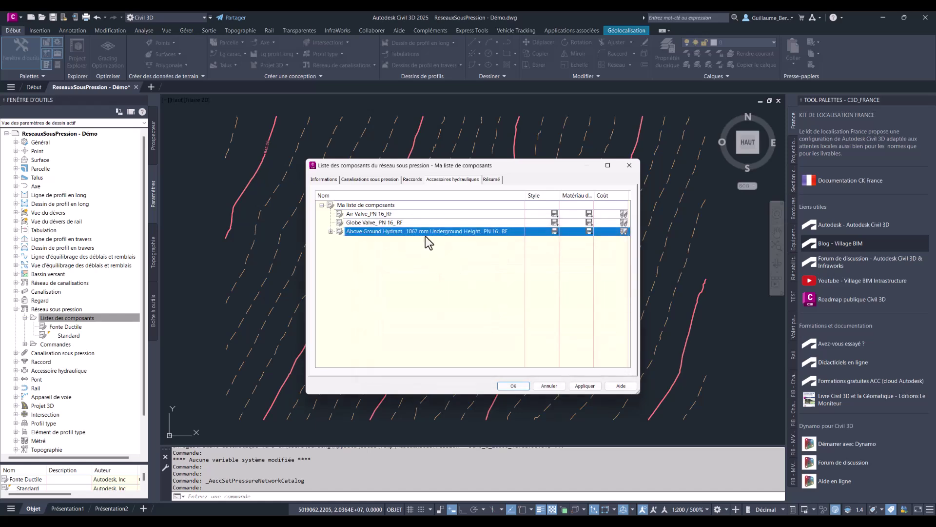
Add a size with a nominal diameter of 100 x 100 mm to the Globe Valve PN 16 appurtenance
right_click(418, 223)
click(441, 228)
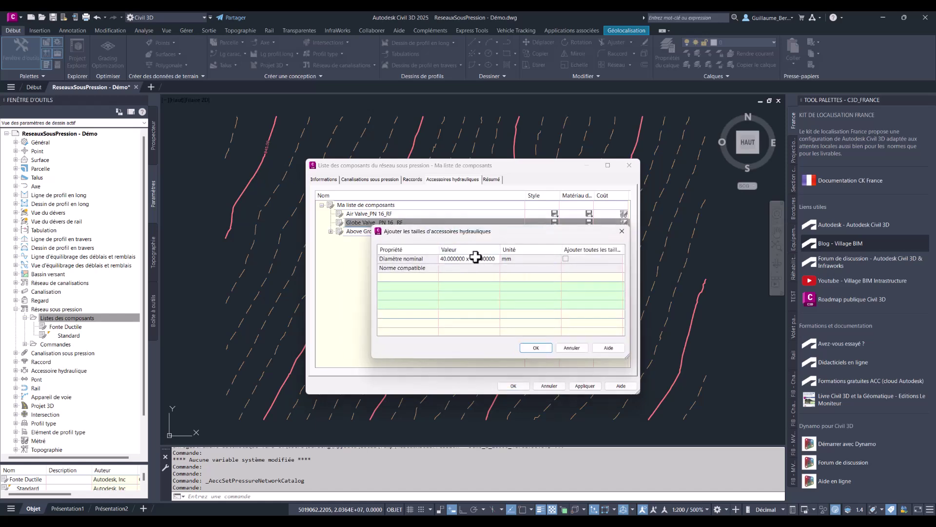
click(474, 259)
click(476, 259)
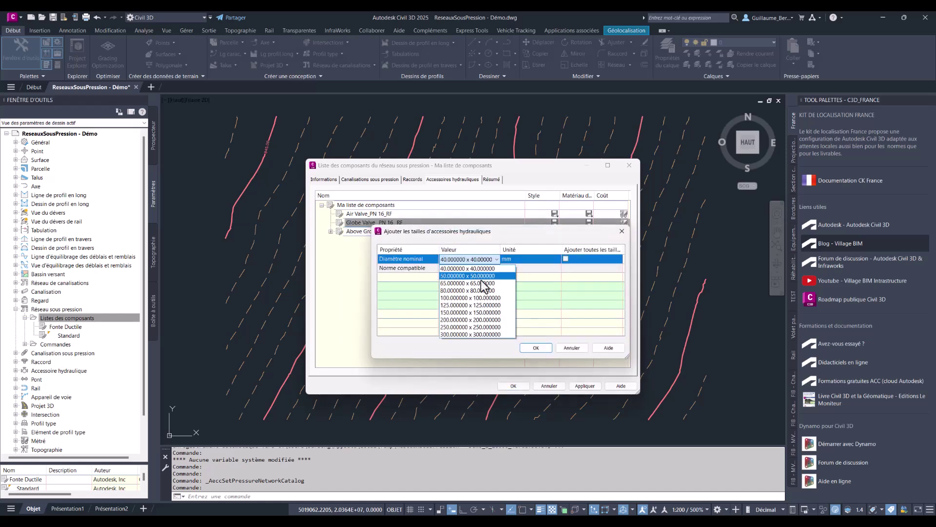
click(471, 305)
click(536, 348)
Add the size with a nominal diameter of 100 x 100 mm to the Air Valve PN 16 appurtenance
right_click(431, 214)
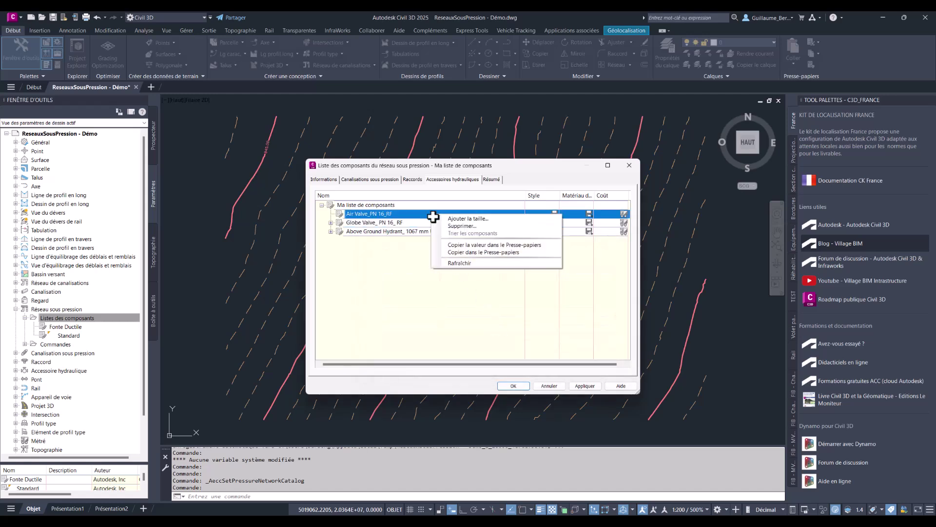
click(446, 220)
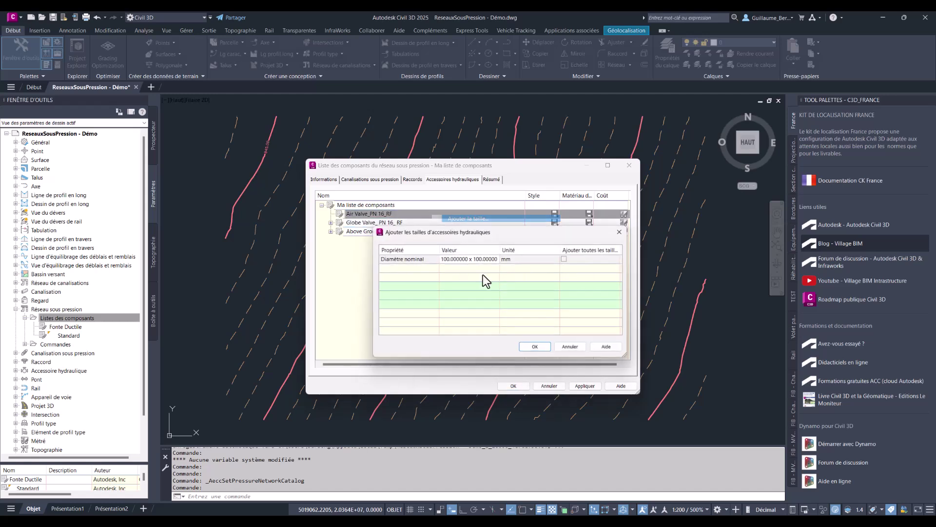
click(536, 348)
Examine the sizes under each valve and hydrant, the list's fittings and pressure pipes, and its summary statistics
click(331, 213)
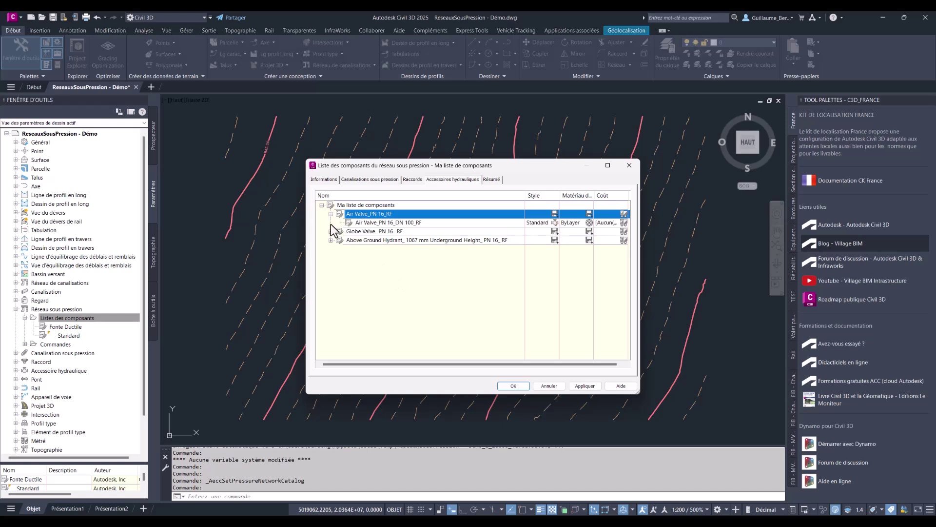
click(331, 231)
click(330, 249)
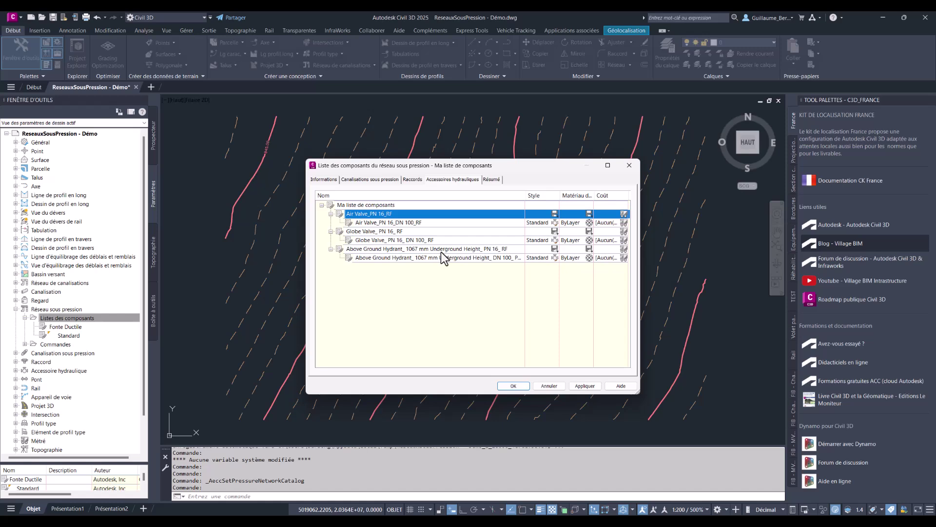
mouse_move(441, 252)
click(414, 181)
click(440, 180)
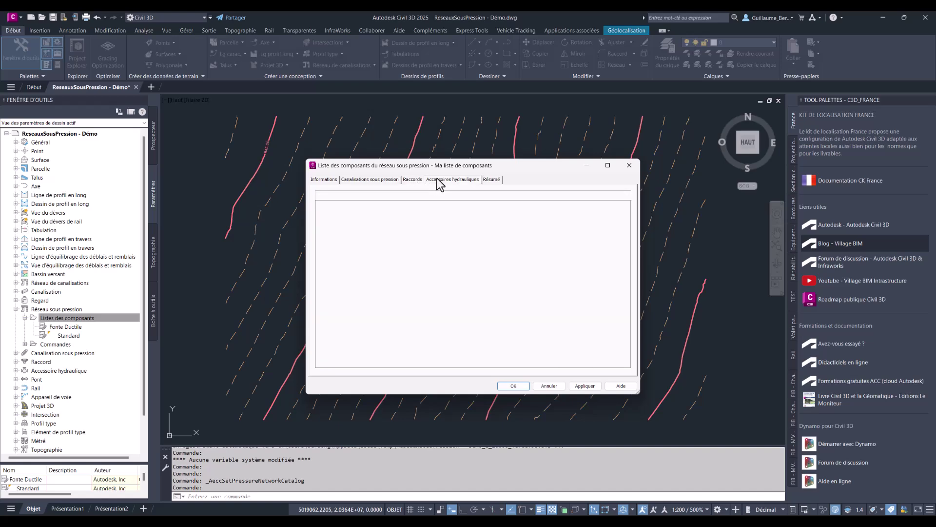
click(412, 180)
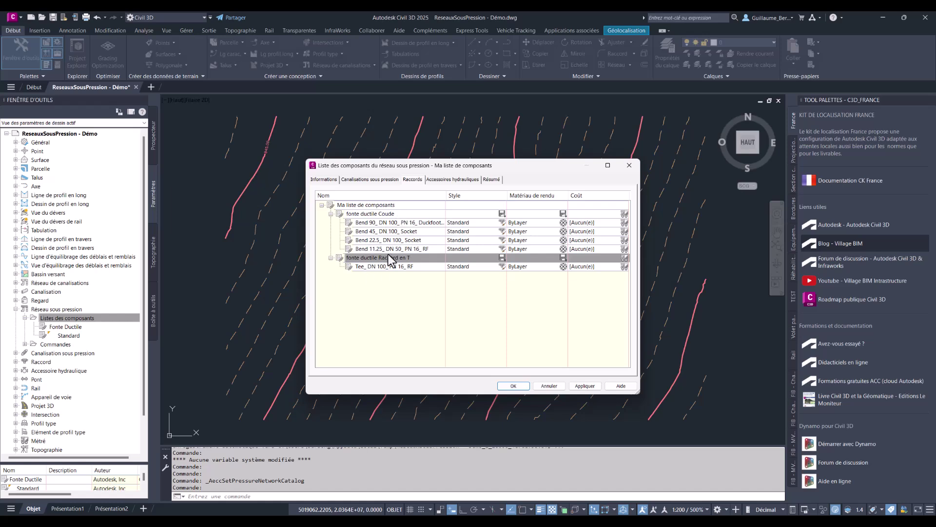
click(390, 180)
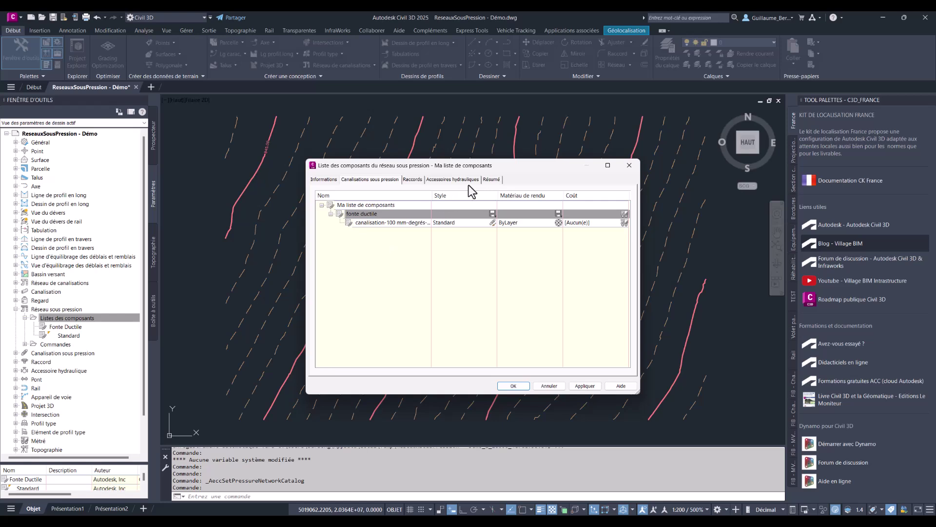
click(492, 180)
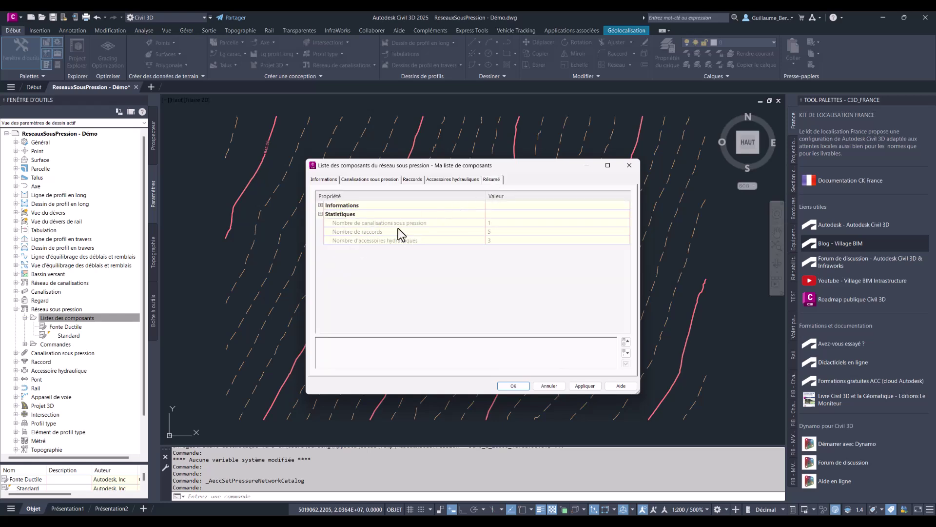
Check the general information of the parts list Ma liste de composants, and apply and save the list
click(325, 179)
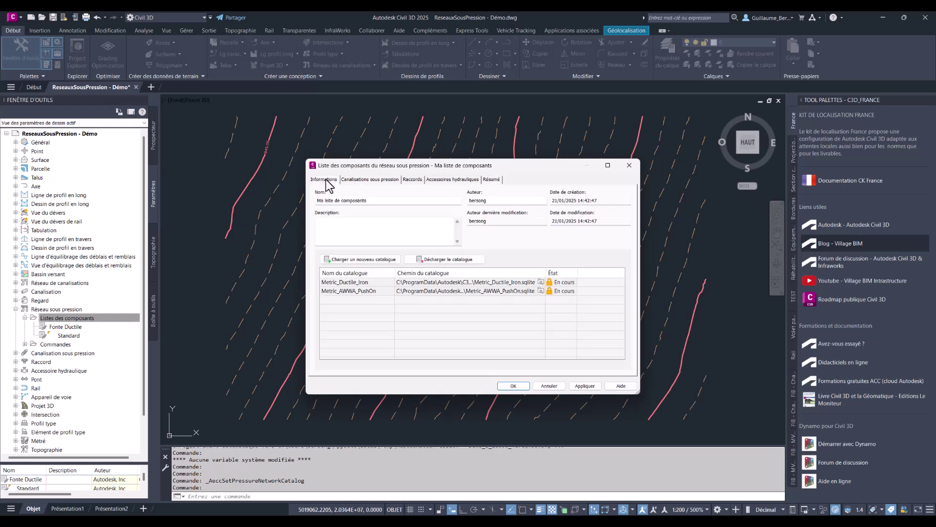
click(587, 385)
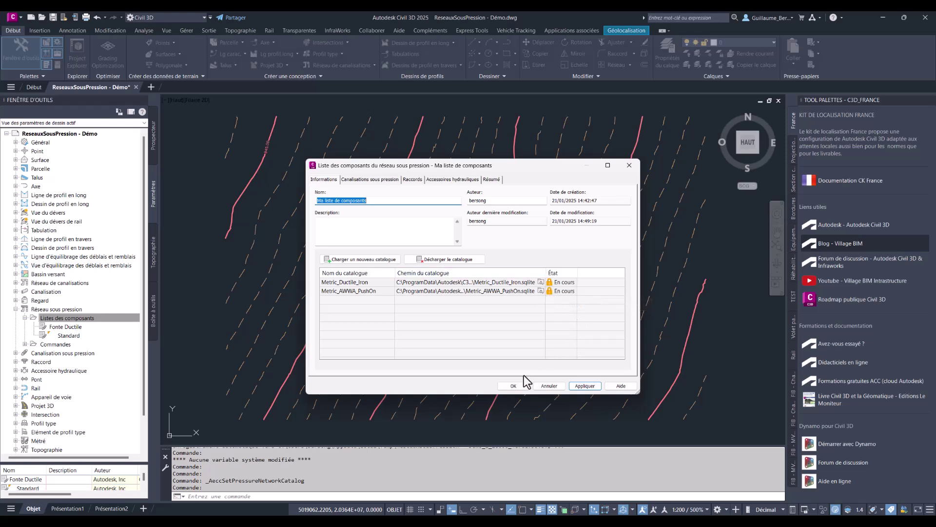
click(513, 386)
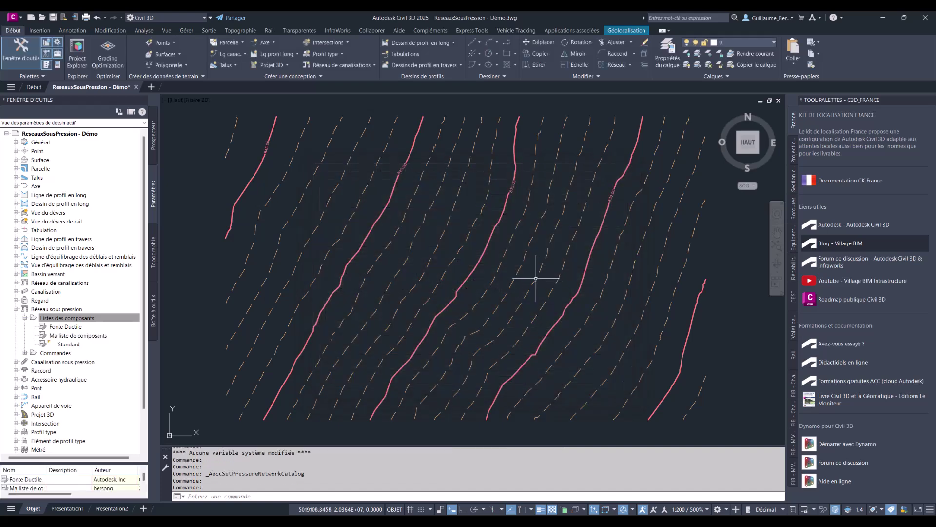